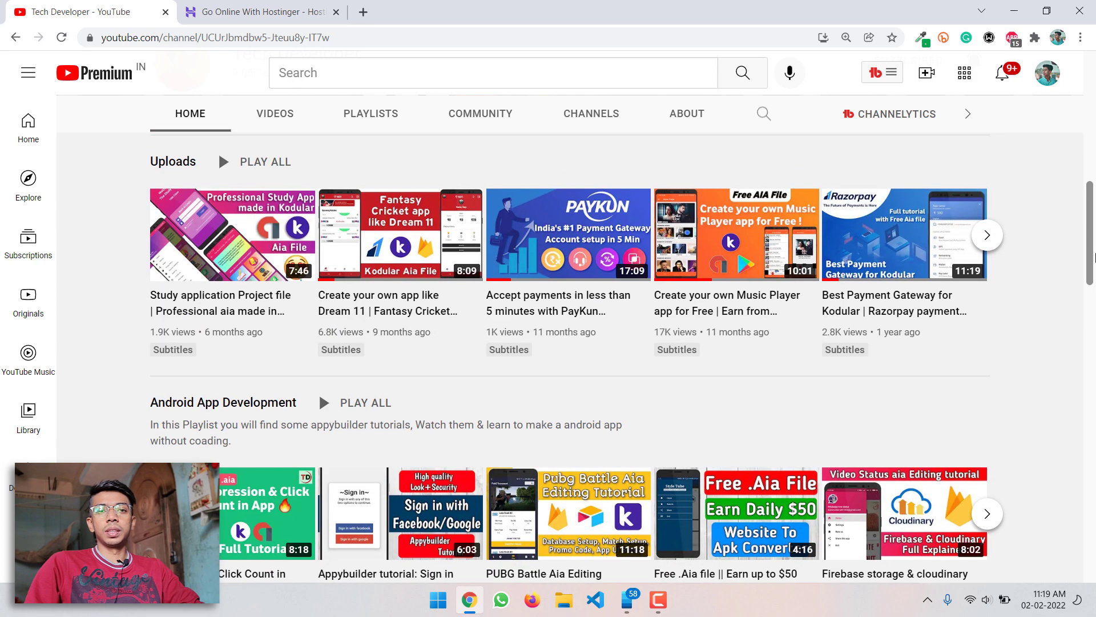
Scroll through the Tech Developer channel's Home tab playlists on YouTube.
drag(1093, 257, 1095, 95)
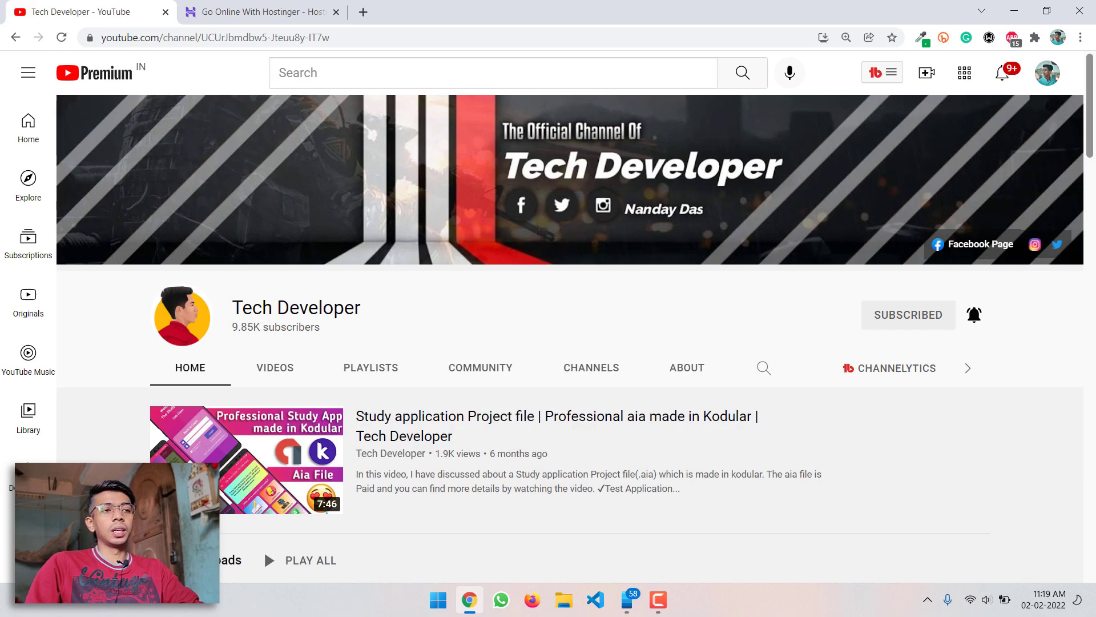
scroll(548, 342, down, 8)
scroll(548, 342, down, 3)
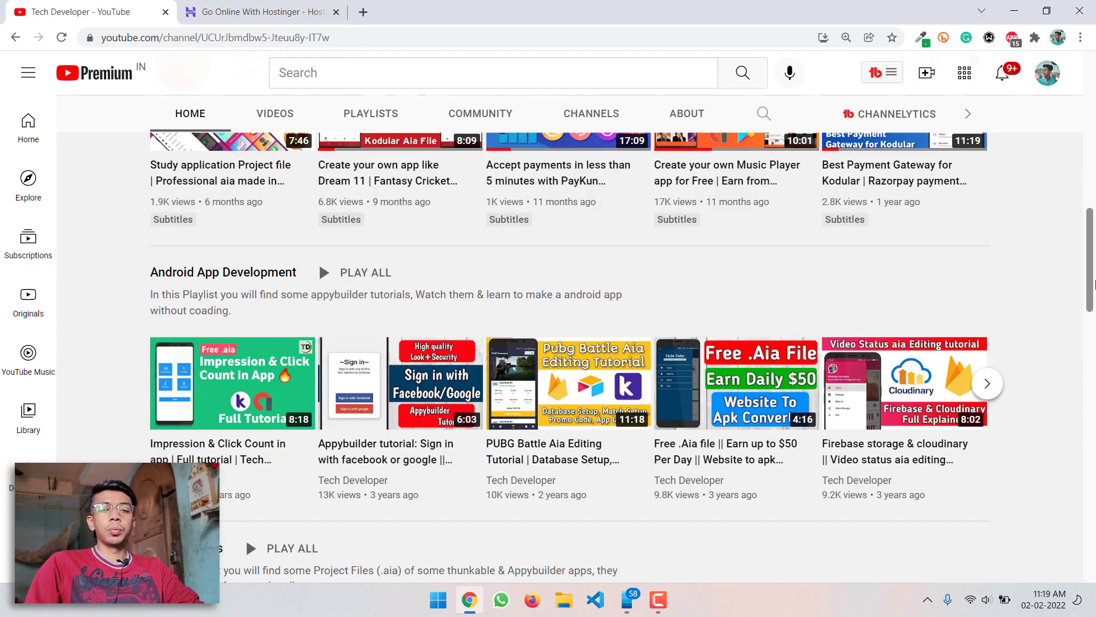
drag(1094, 284, 1093, 415)
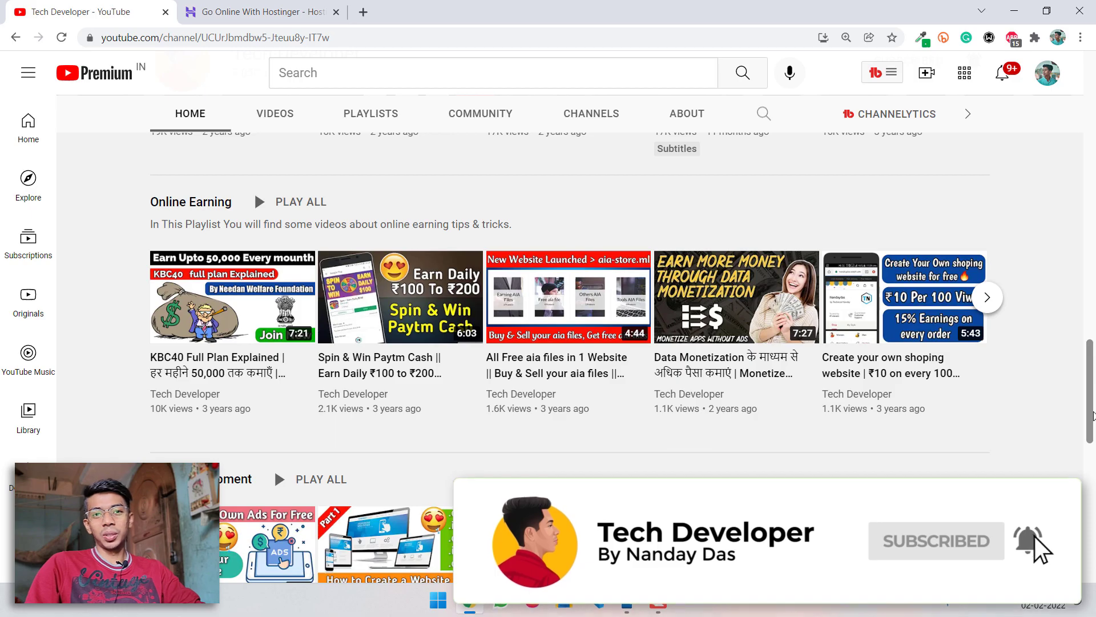
drag(1093, 415, 1094, 118)
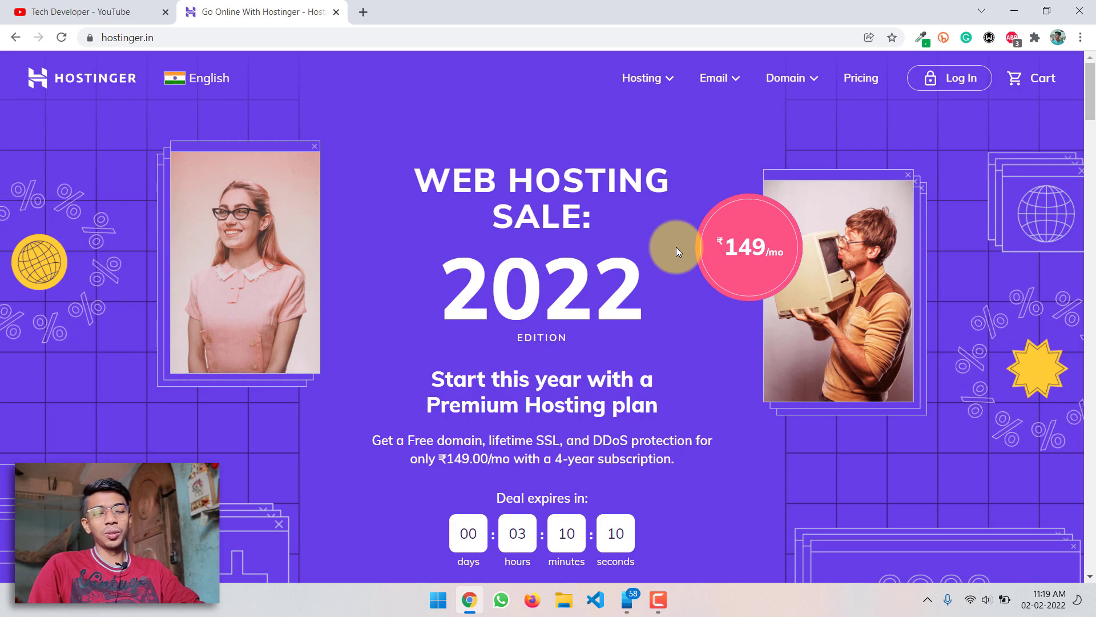
drag(1092, 146, 1084, 86)
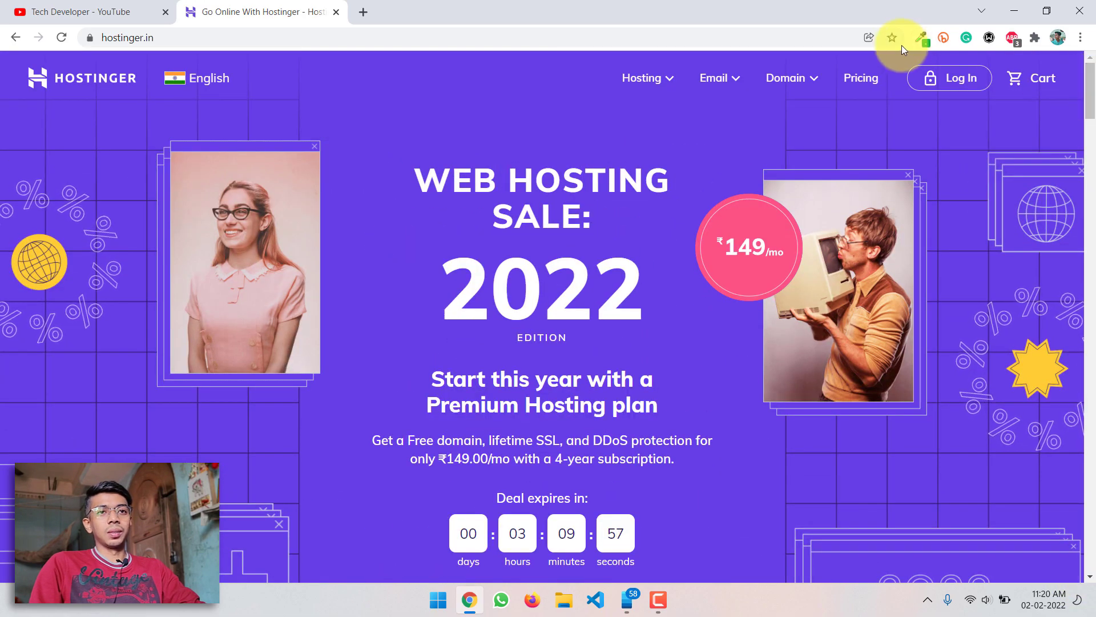
Log in to Hostinger using Google sign-in with the chosen Google account.
click(936, 78)
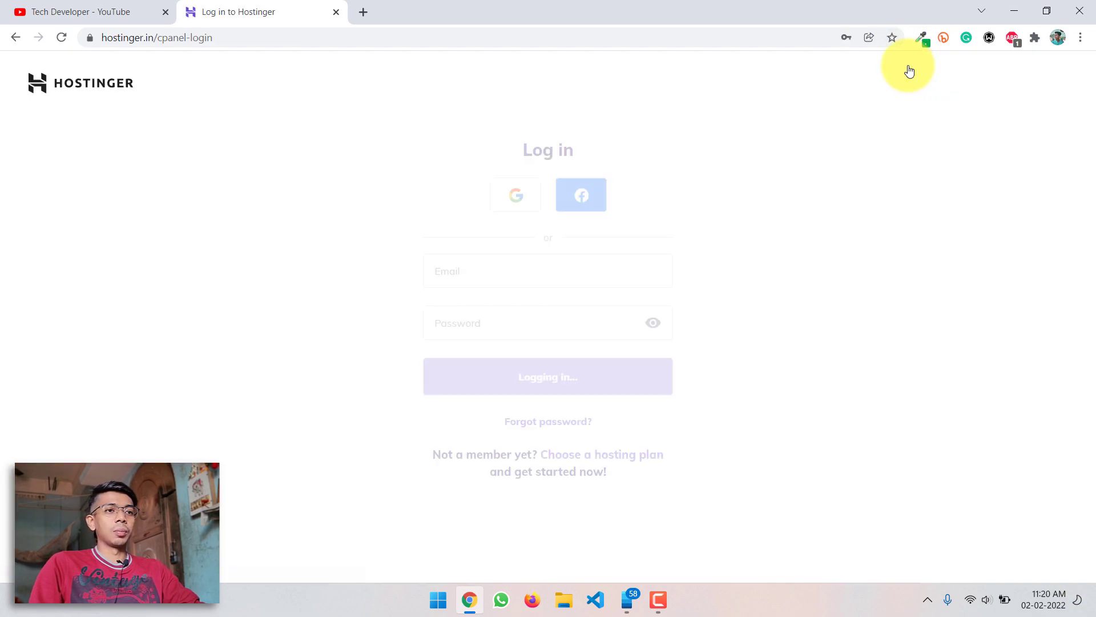
click(509, 207)
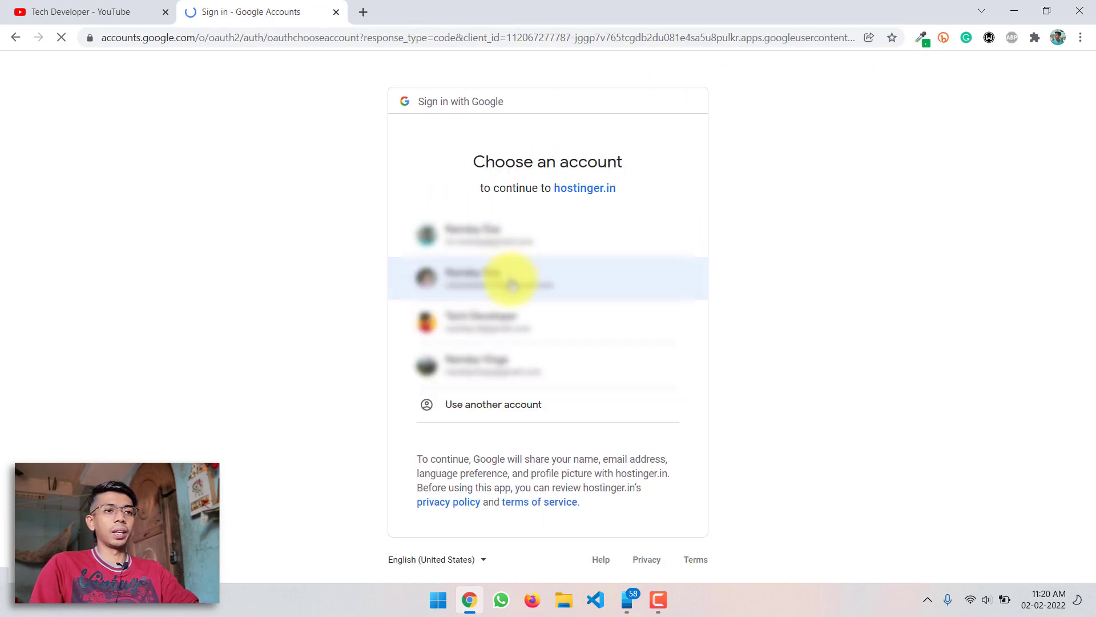
click(510, 280)
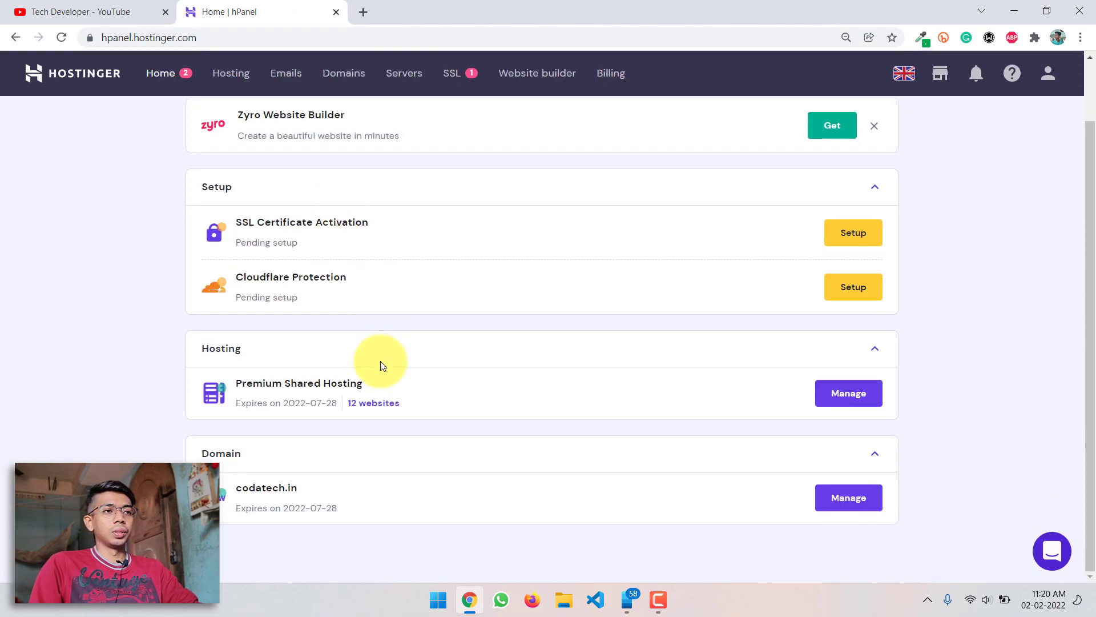
Manage the Premium Shared Hosting plan and browse its Hosting Account tools.
scroll(381, 366, up, 1)
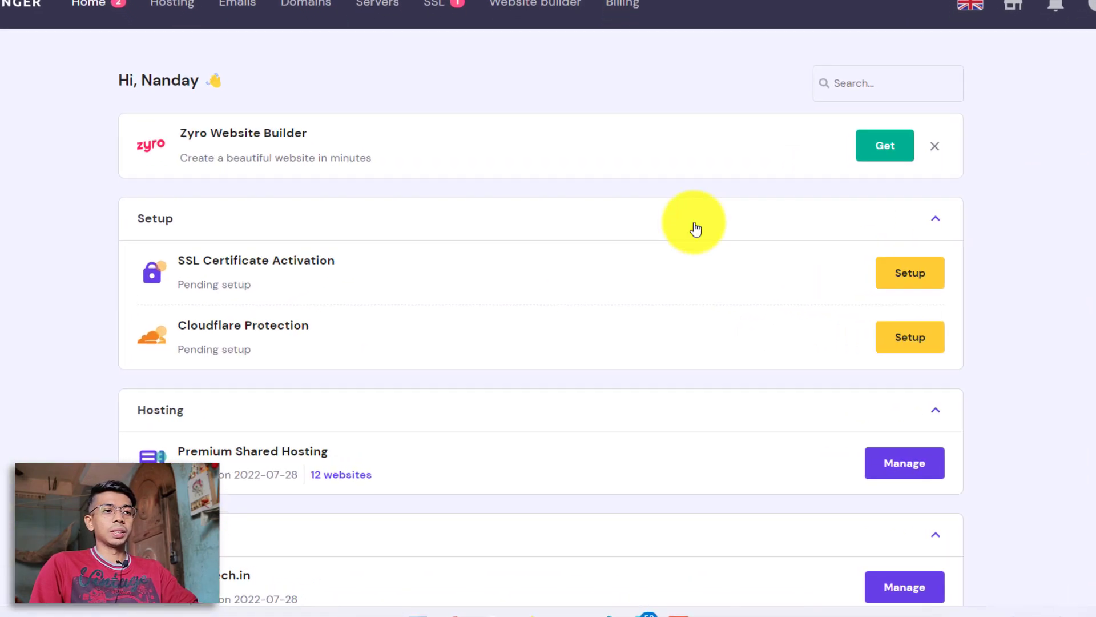
scroll(402, 370, down, 1)
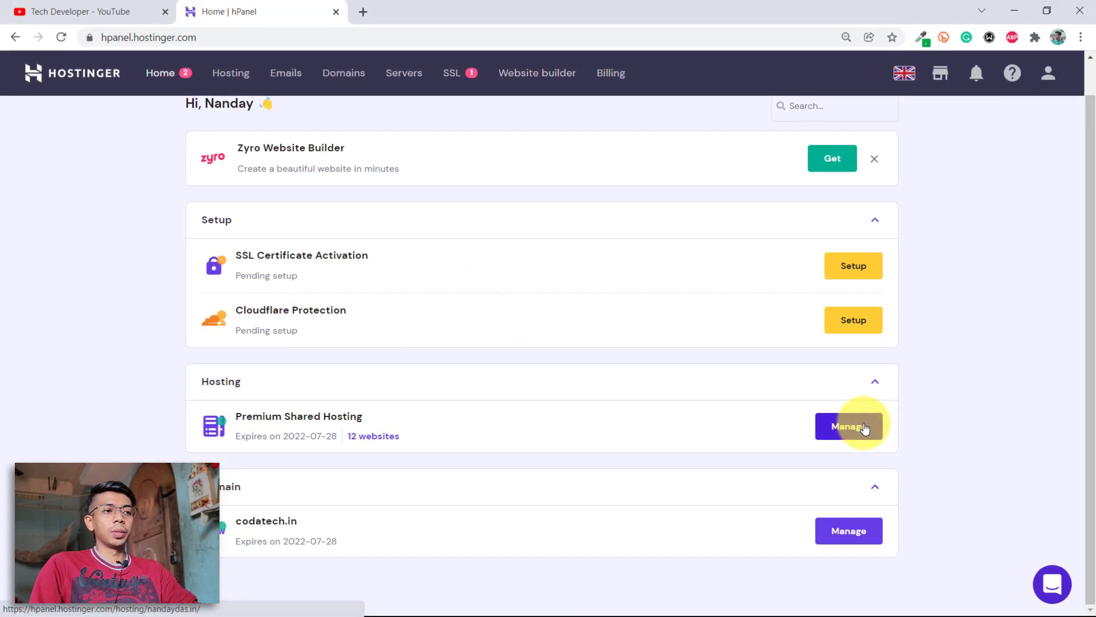
click(942, 421)
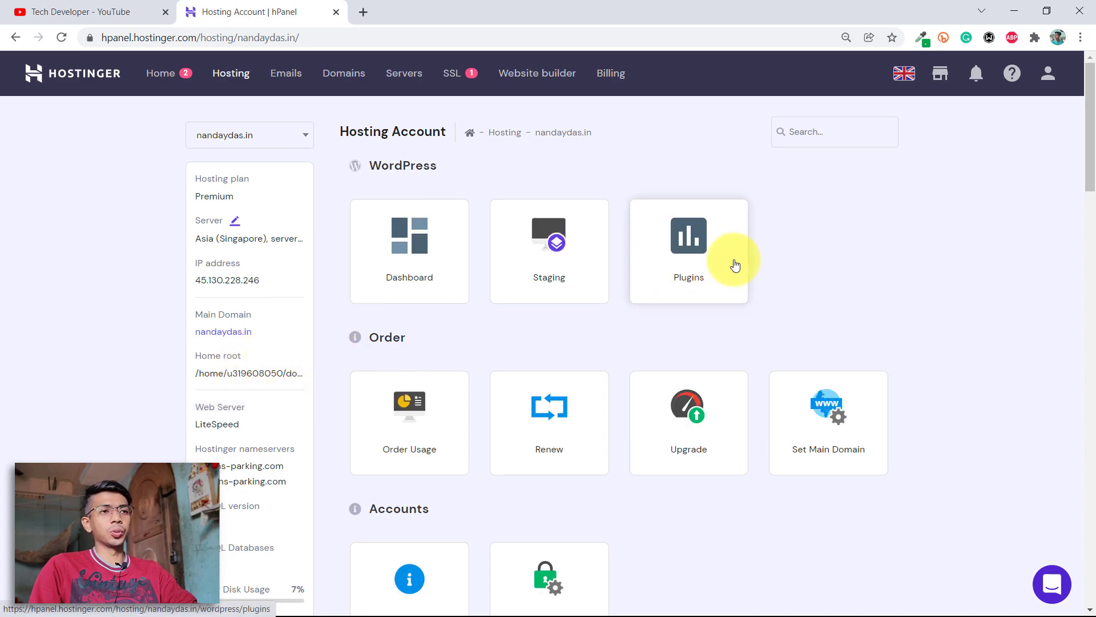
scroll(695, 268, down, 12)
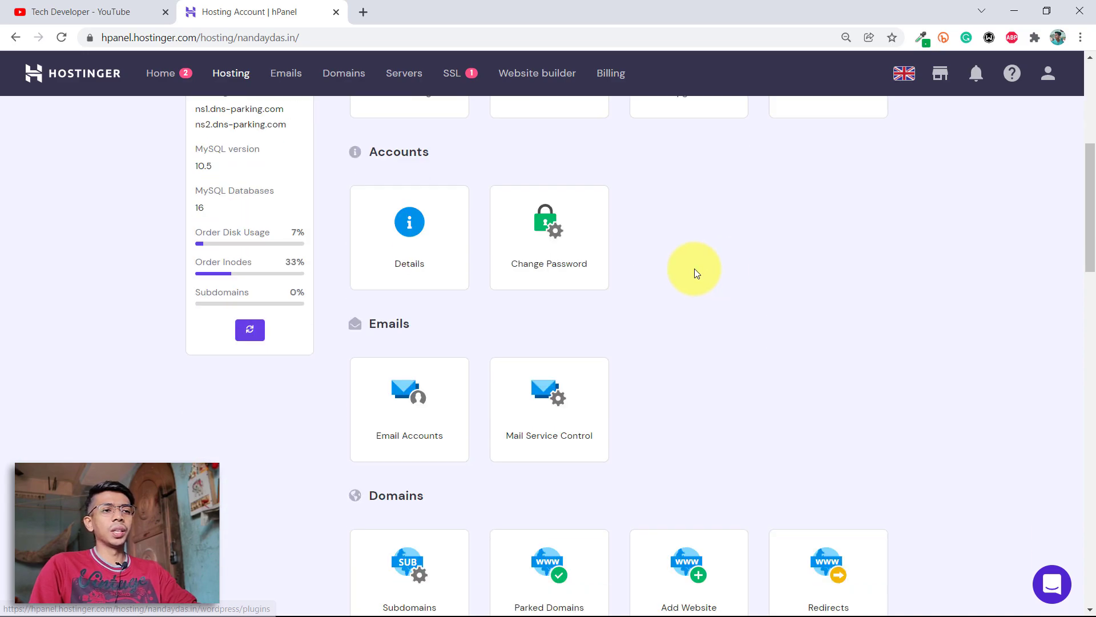
scroll(704, 297, down, 5)
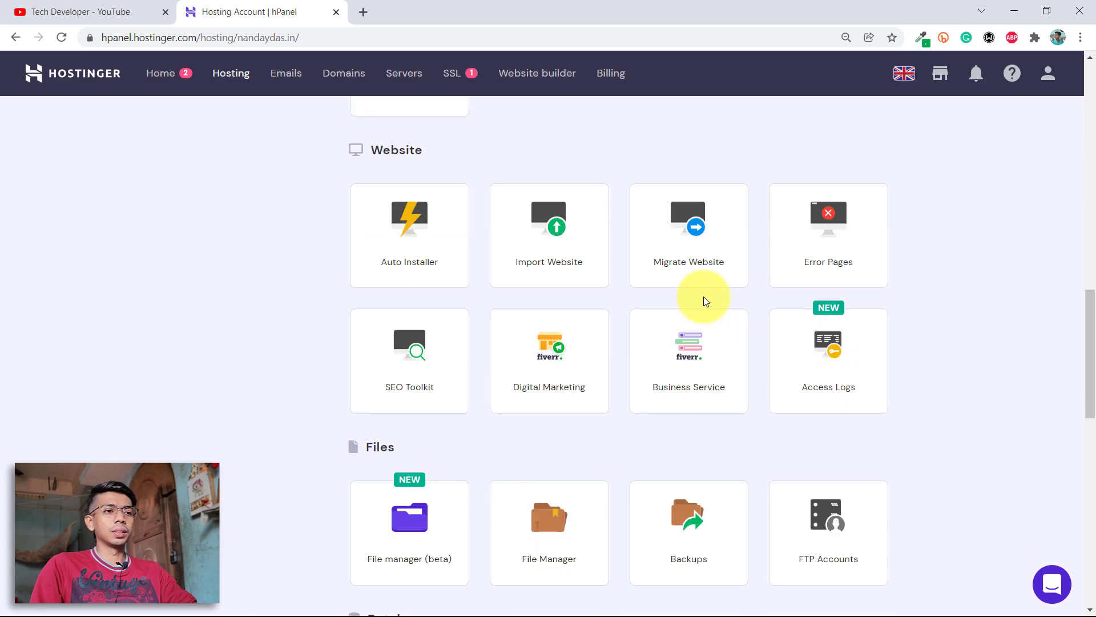
scroll(703, 296, up, 4)
scroll(605, 323, down, 1)
scroll(433, 427, down, 4)
scroll(411, 250, up, 3)
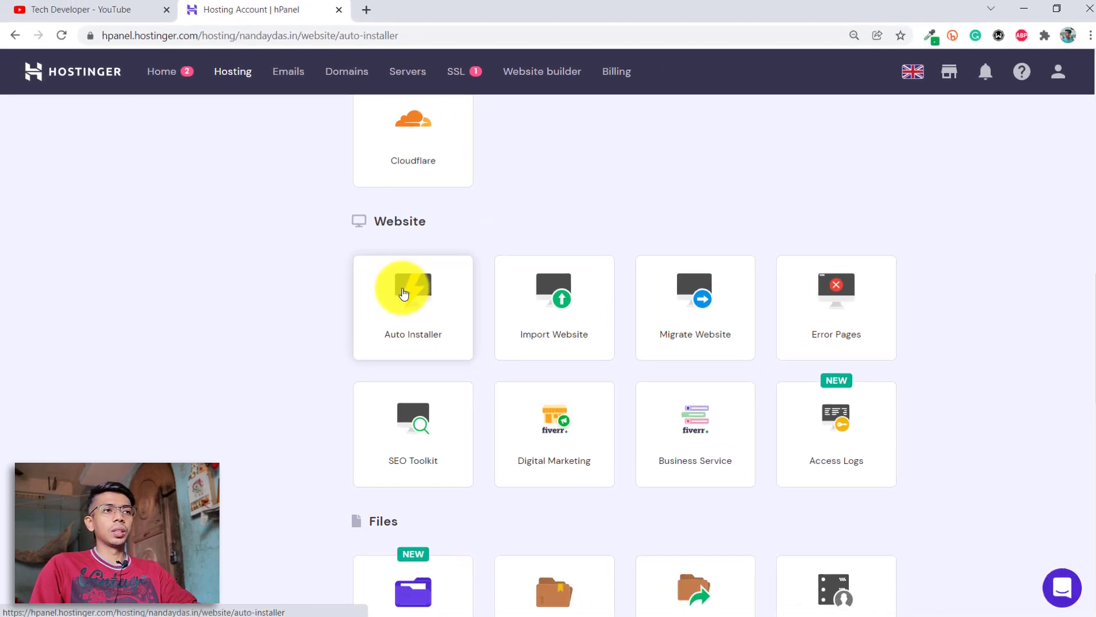
Choose WordPress in the Auto Installer to bring up the Install WordPress form.
click(533, 313)
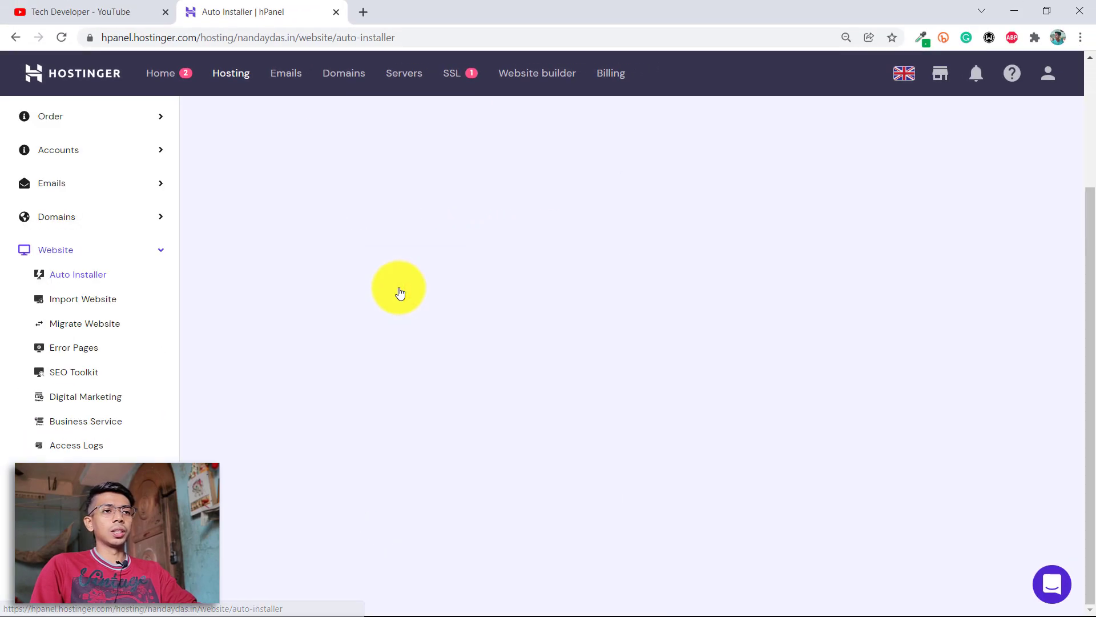
scroll(490, 323, down, 3)
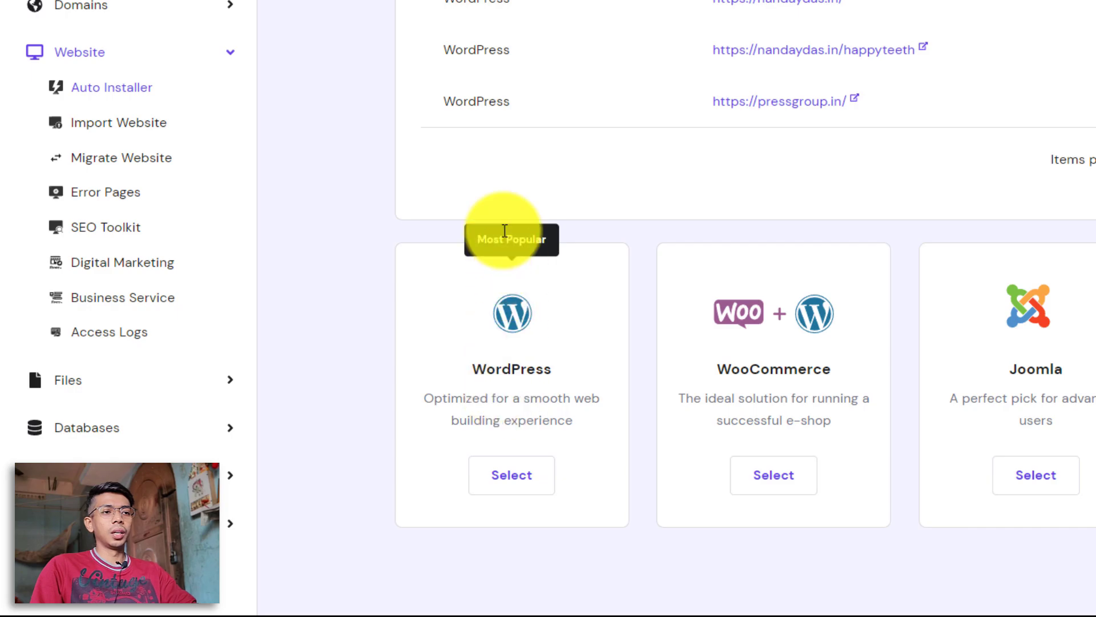
click(514, 480)
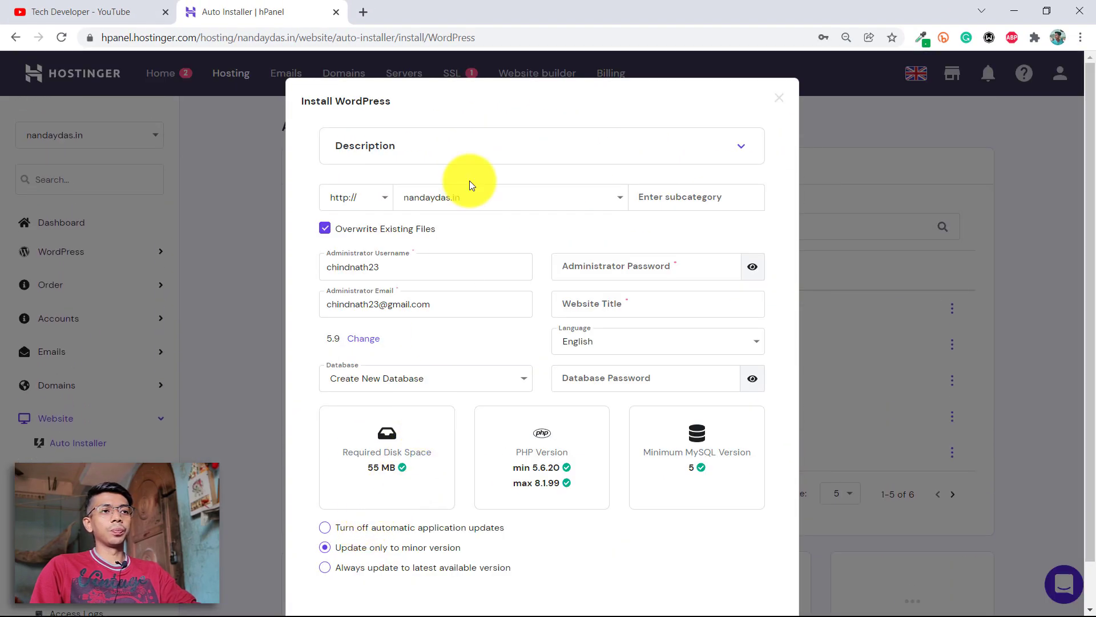
click(589, 143)
click(590, 142)
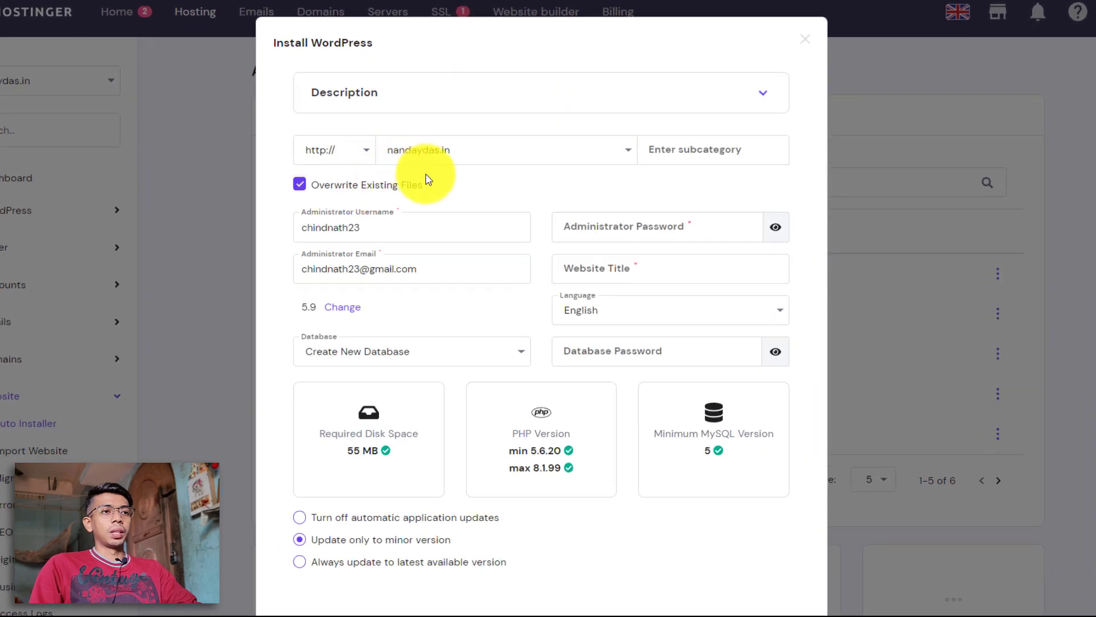
click(367, 154)
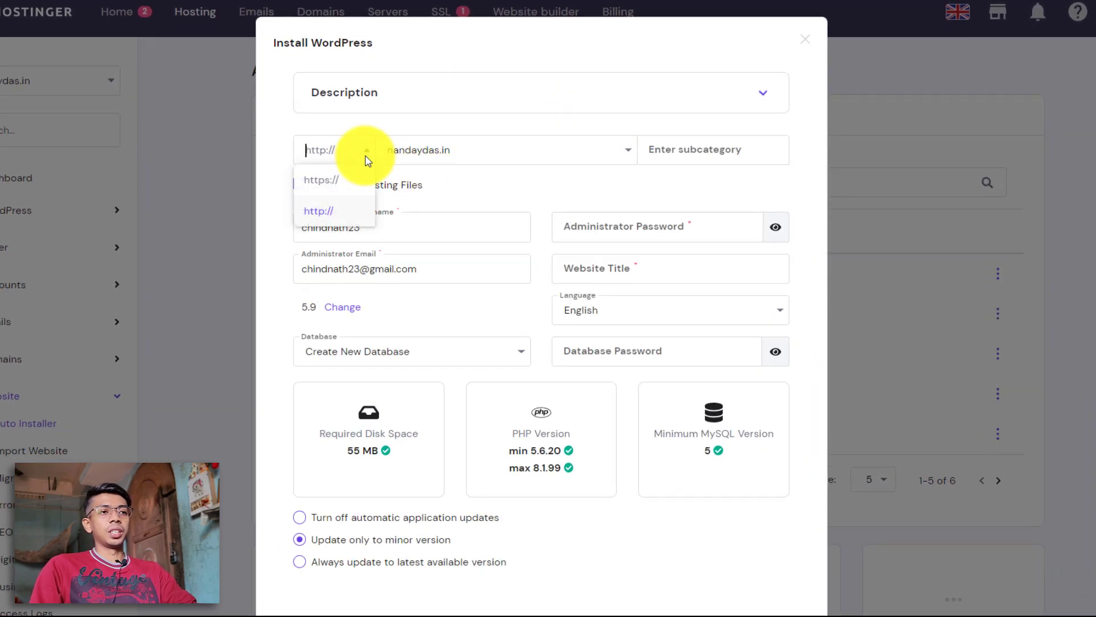
click(349, 188)
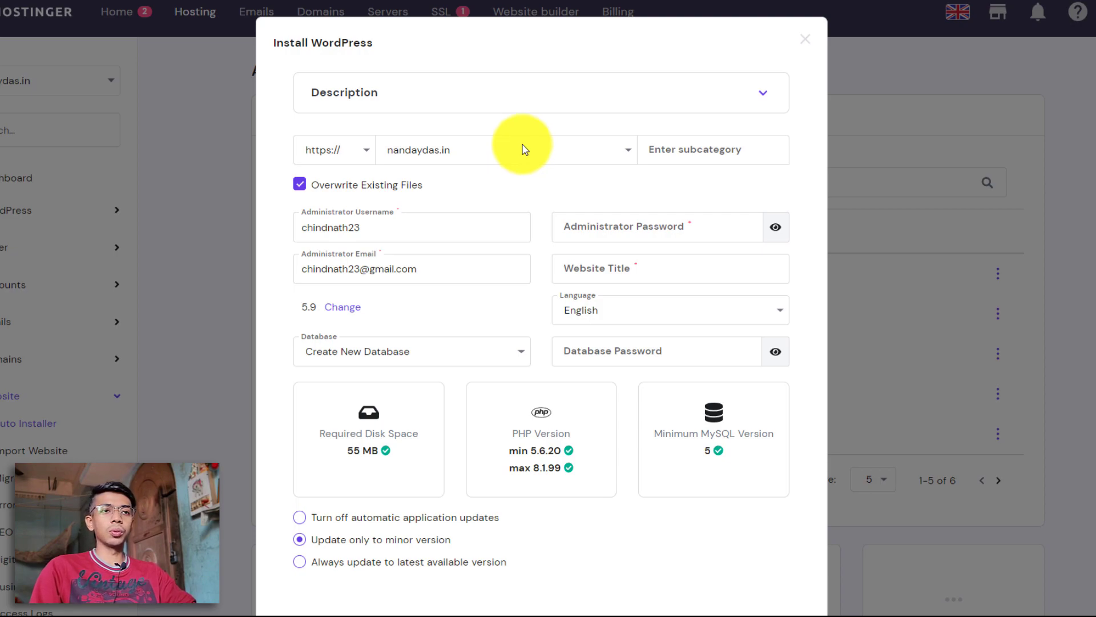
click(685, 142)
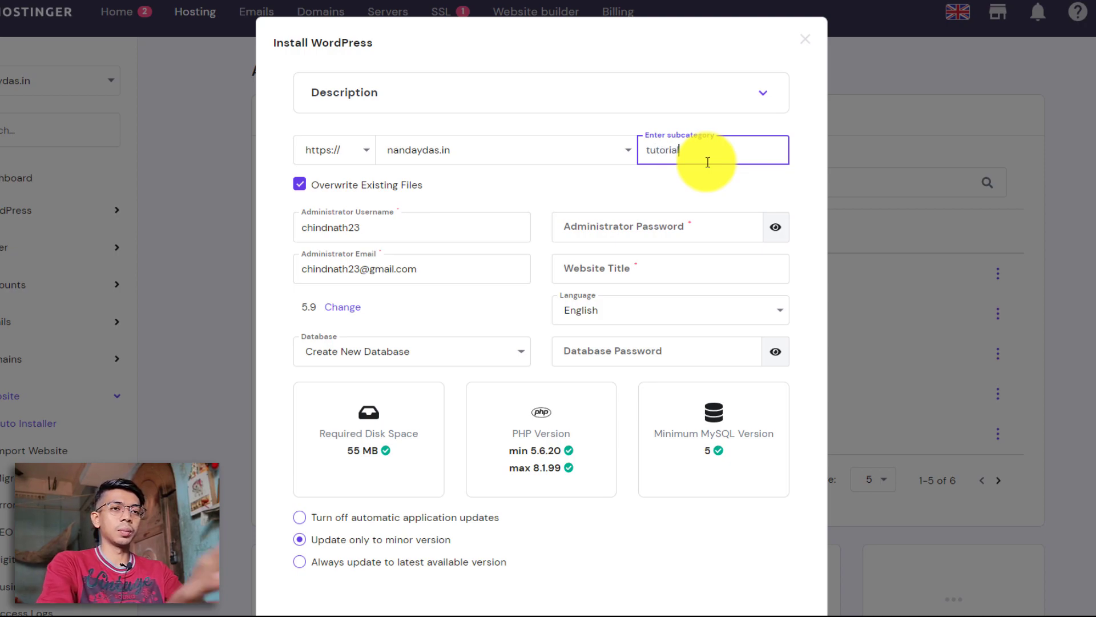
text(ite)
key(ctrl+a)
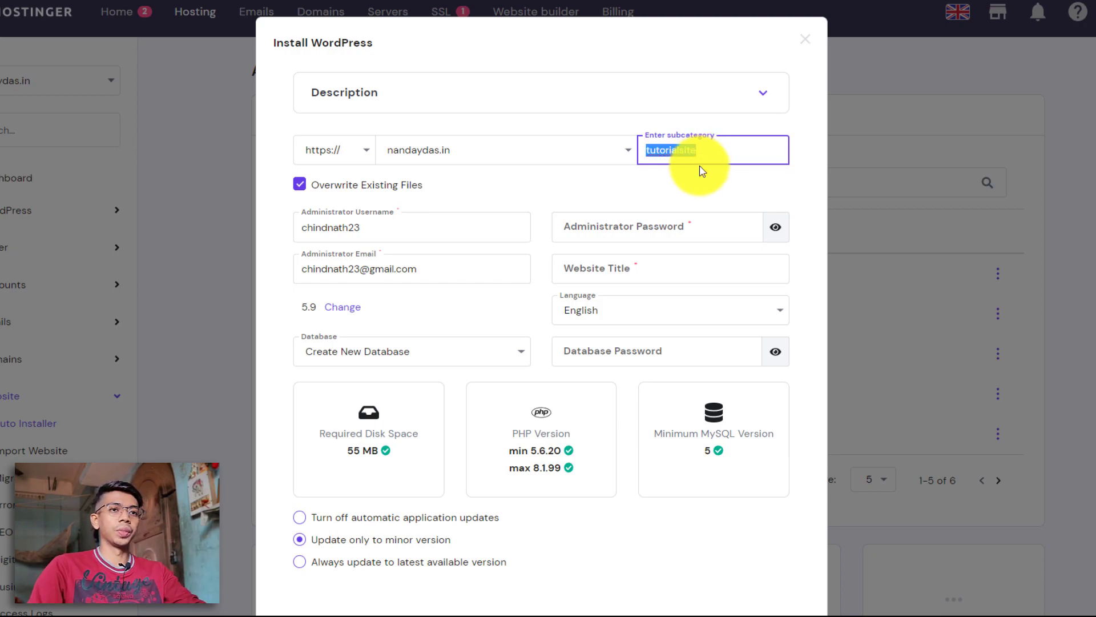
click(708, 177)
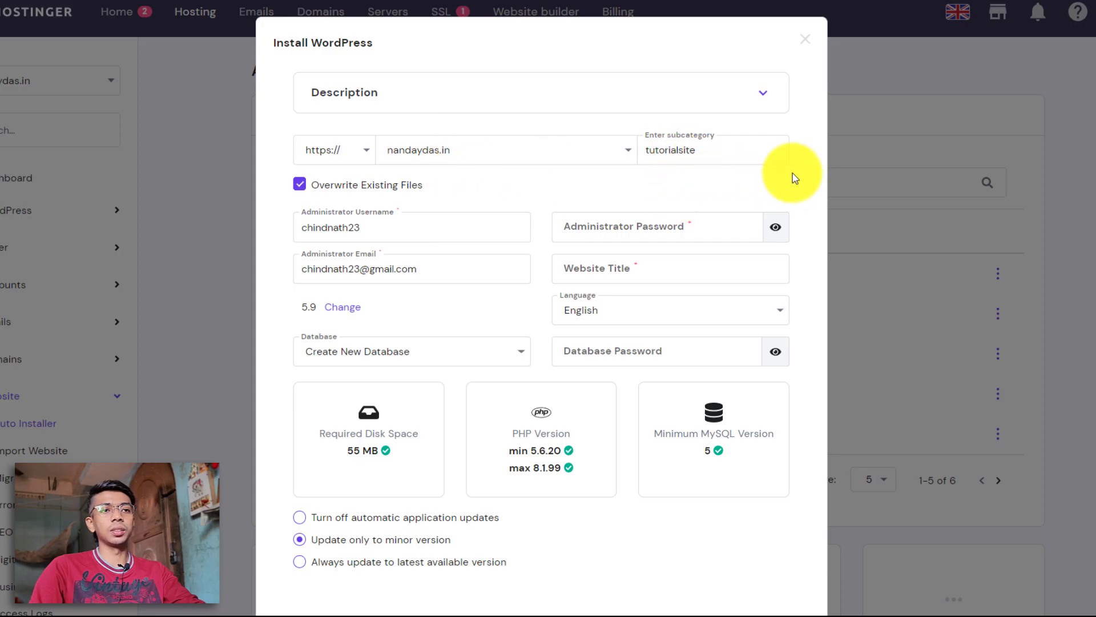
Enter administrator username Admin, a saved password and the admin's e-mail address.
double_click(470, 228)
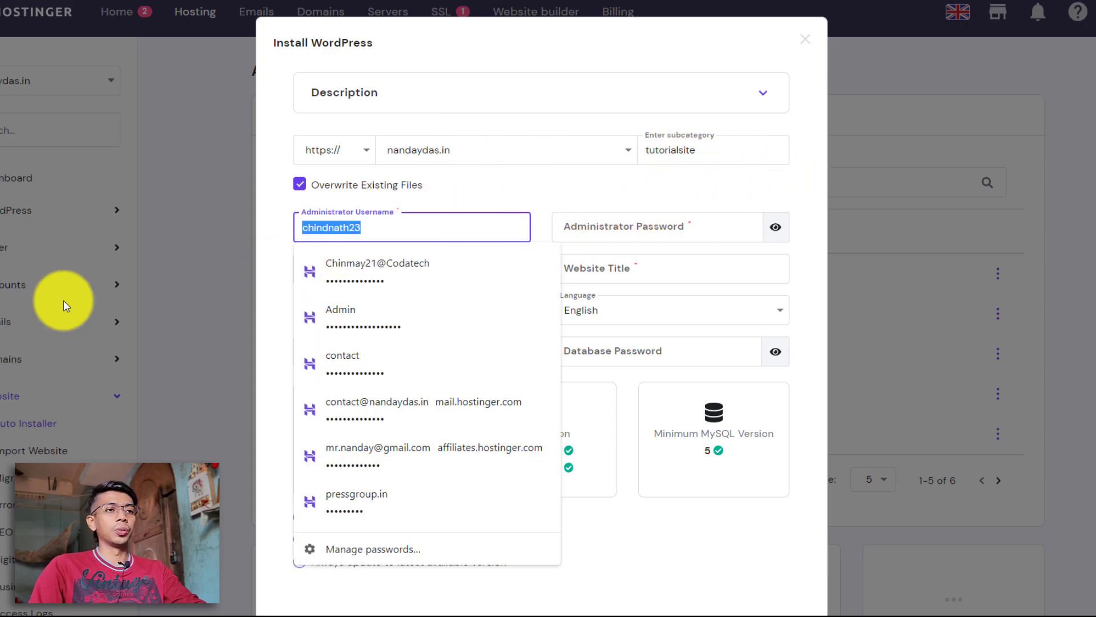
text(Admin)
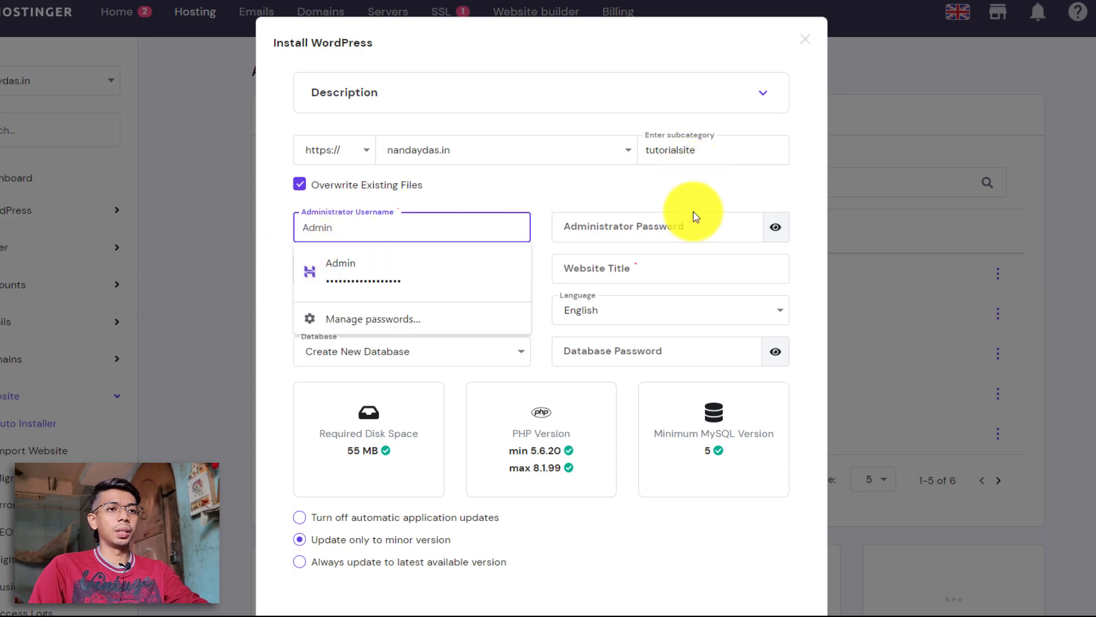
click(673, 226)
key(ctrl+v)
click(774, 227)
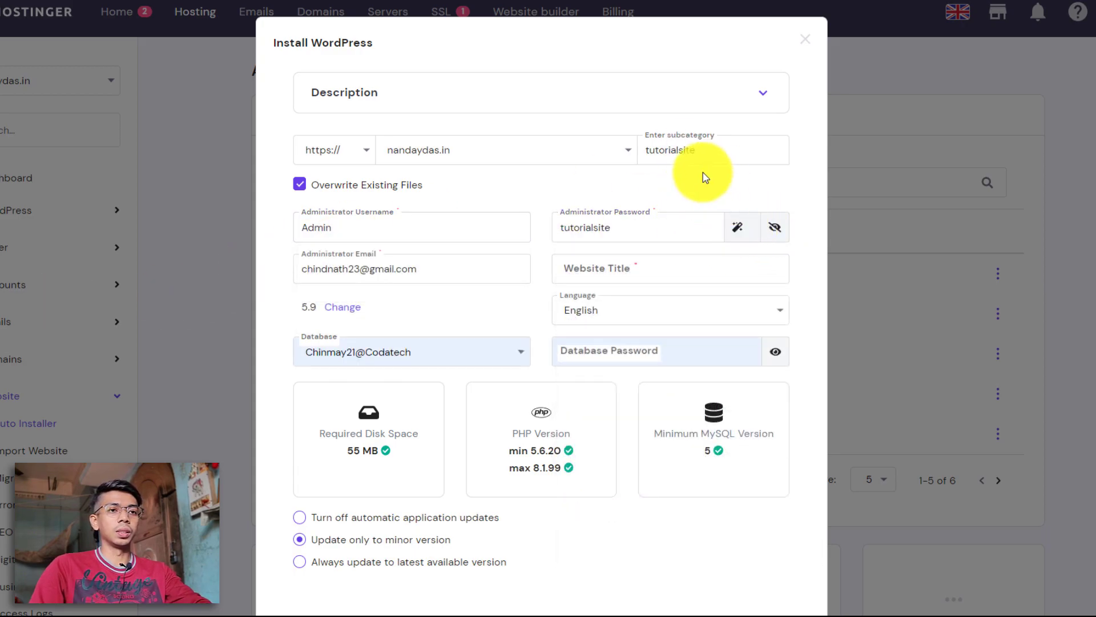
triple_click(452, 258)
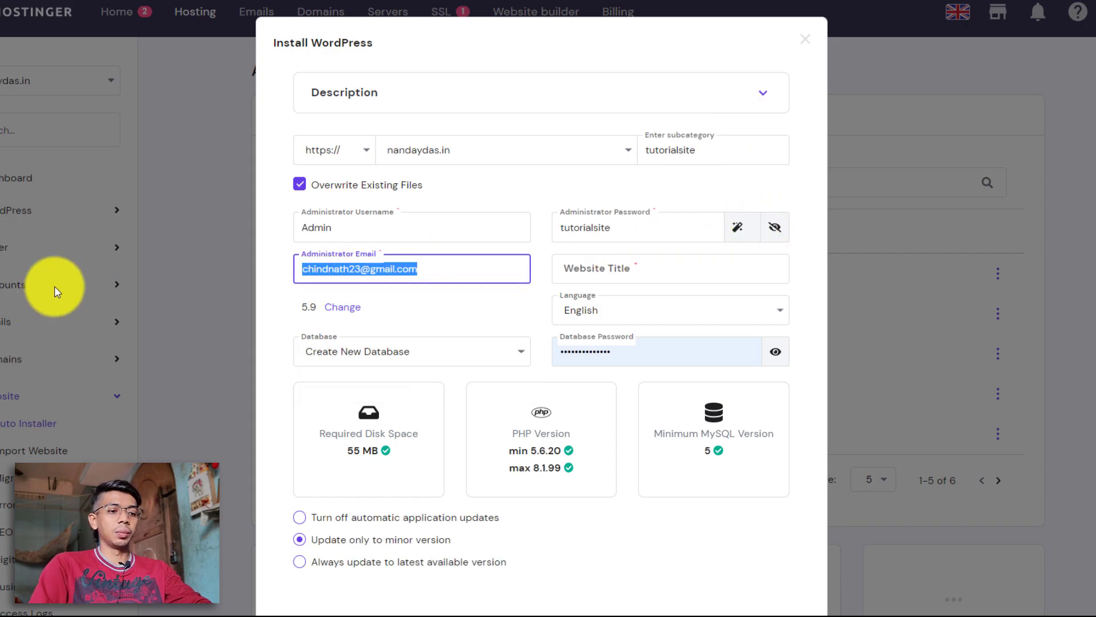
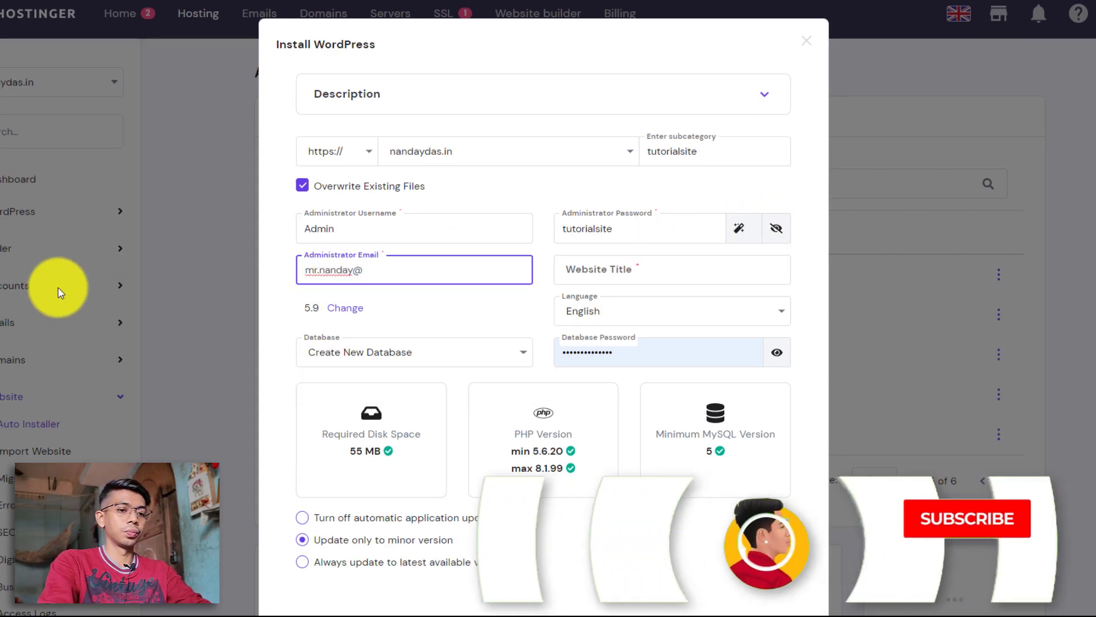
click(607, 280)
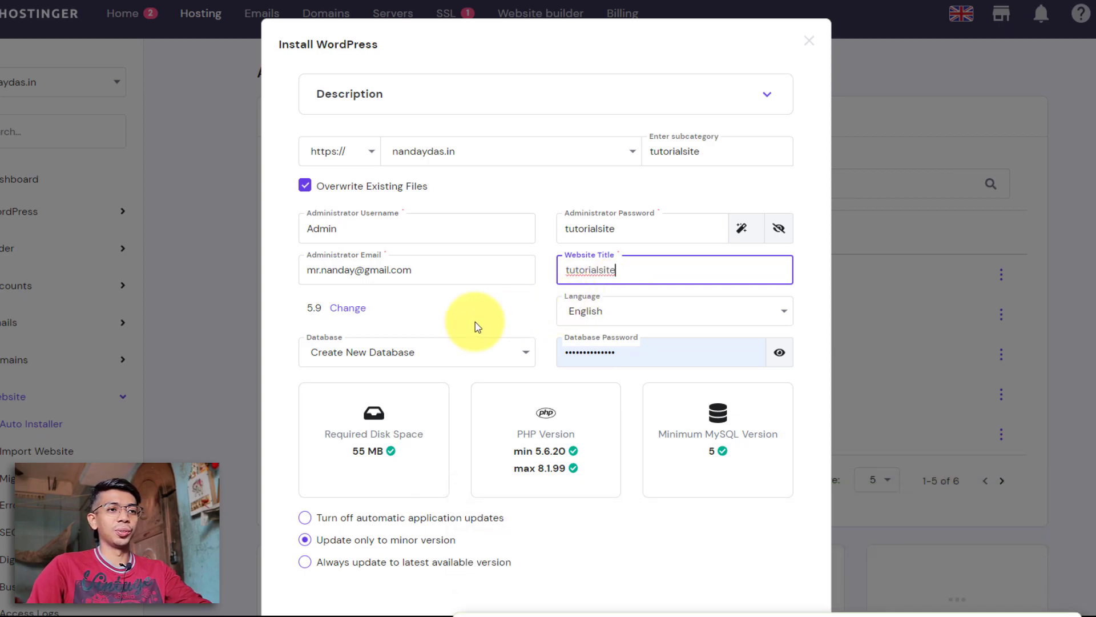
Clear the autofilled database password and attempt the installation.
click(662, 358)
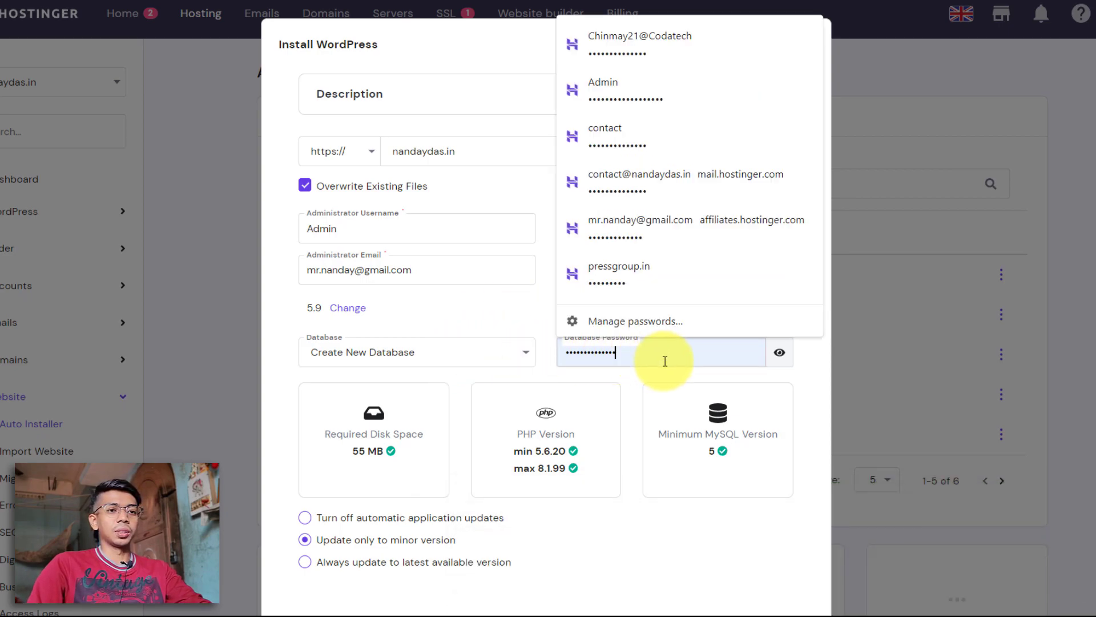
key(BackSpace)
key(BackSpace)
key(BackSpace)
key(BackSpace)
key(BackSpace)
key(BackSpace)
key(BackSpace)
key(BackSpace)
key(BackSpace)
key(BackSpace)
key(BackSpace)
key(BackSpace)
key(BackSpace)
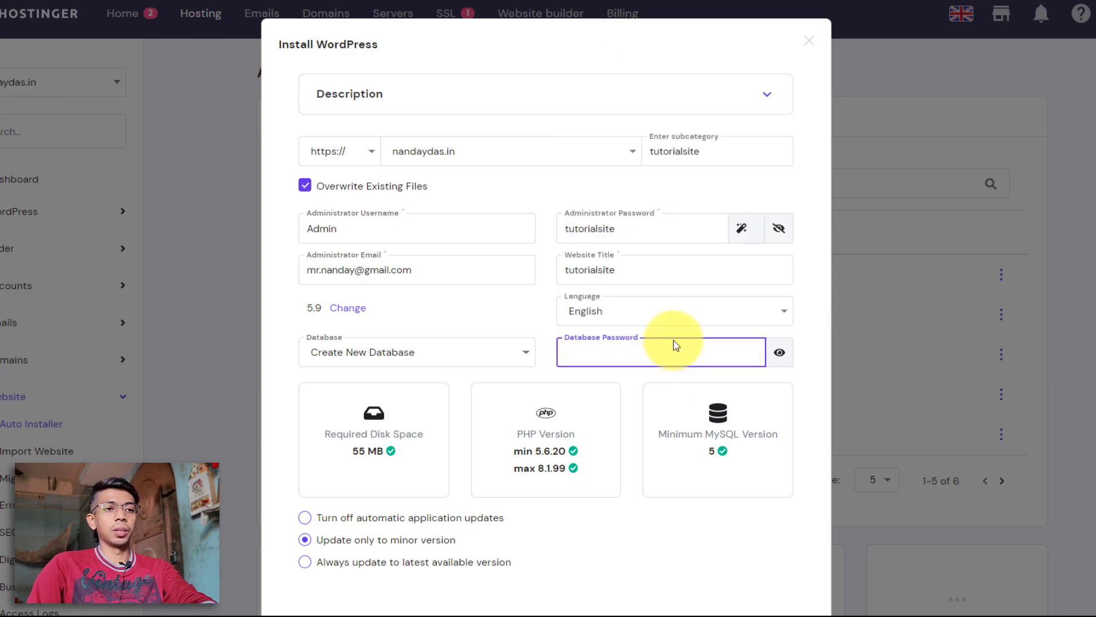
click(531, 327)
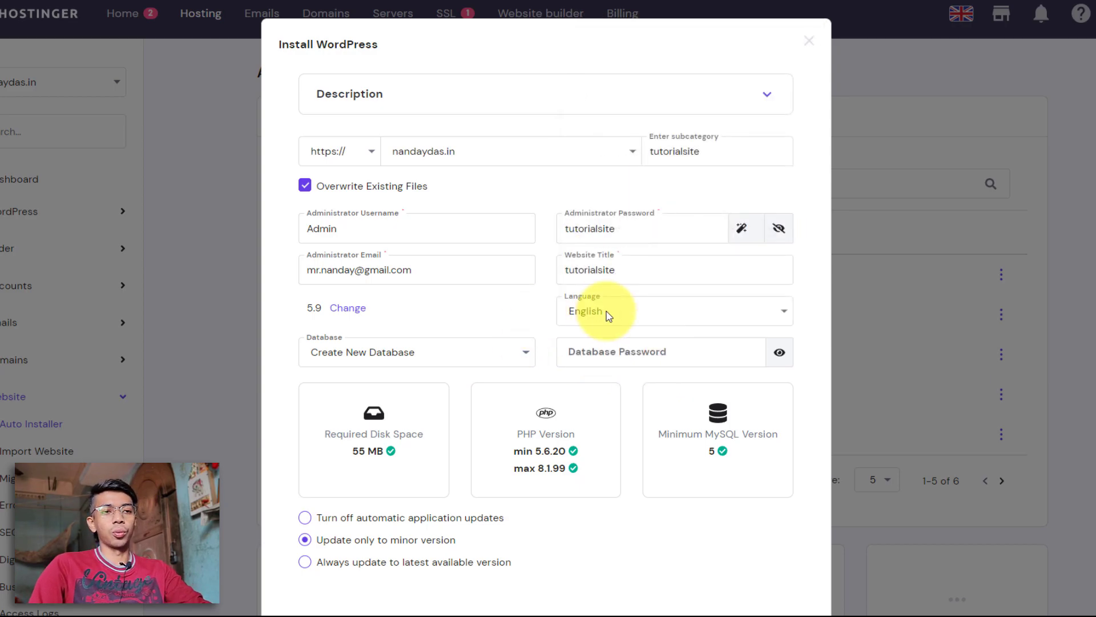
scroll(608, 316, down, 1)
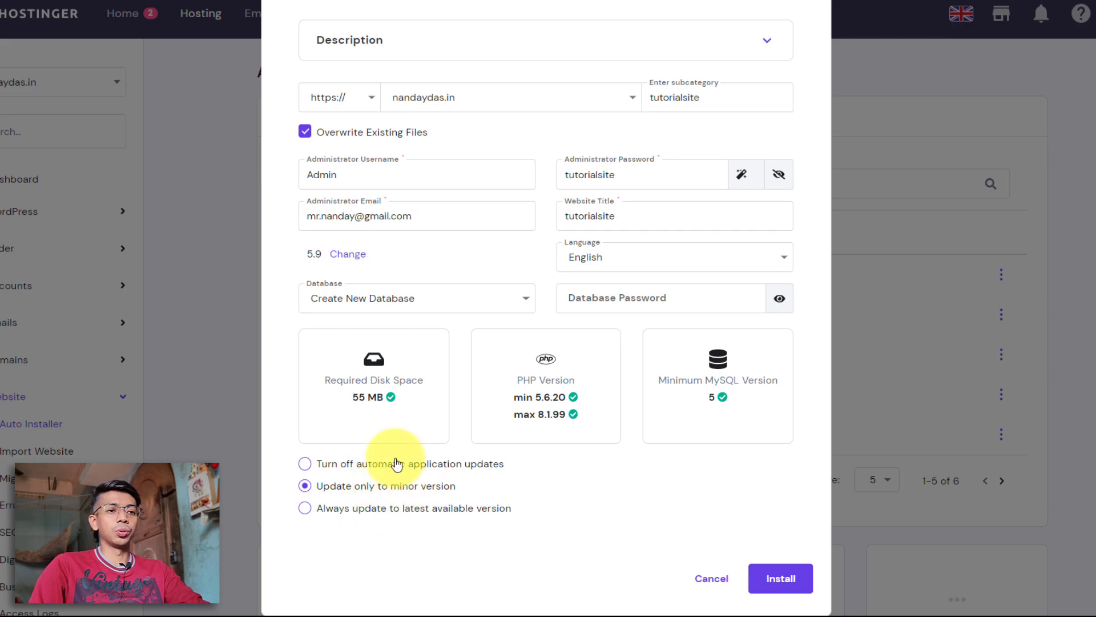
scroll(656, 502, up, 1)
scroll(731, 526, down, 1)
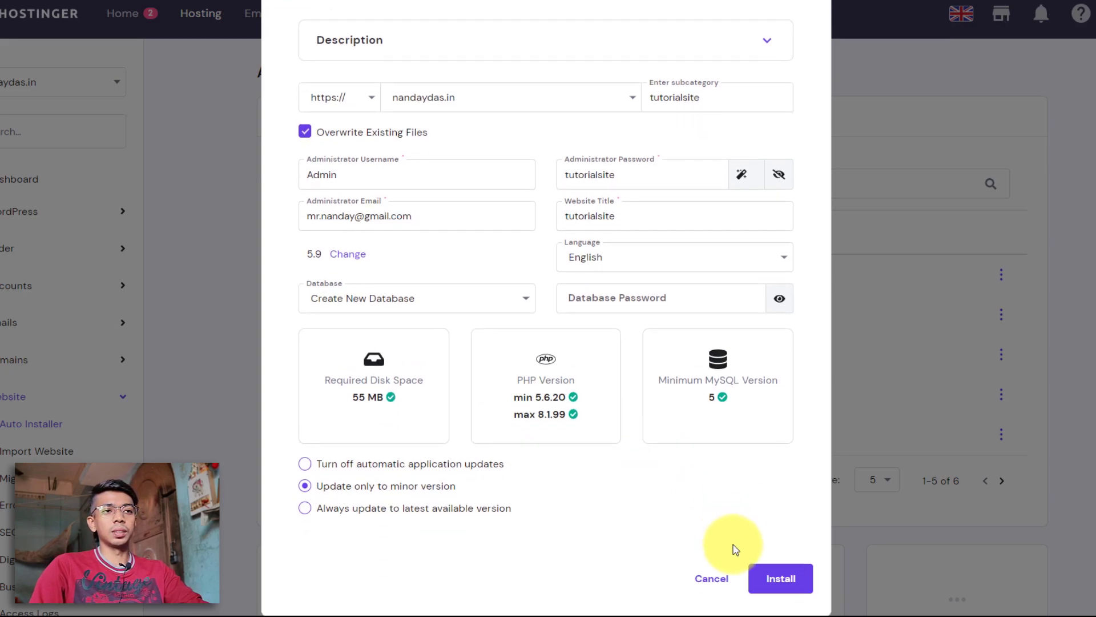
click(759, 580)
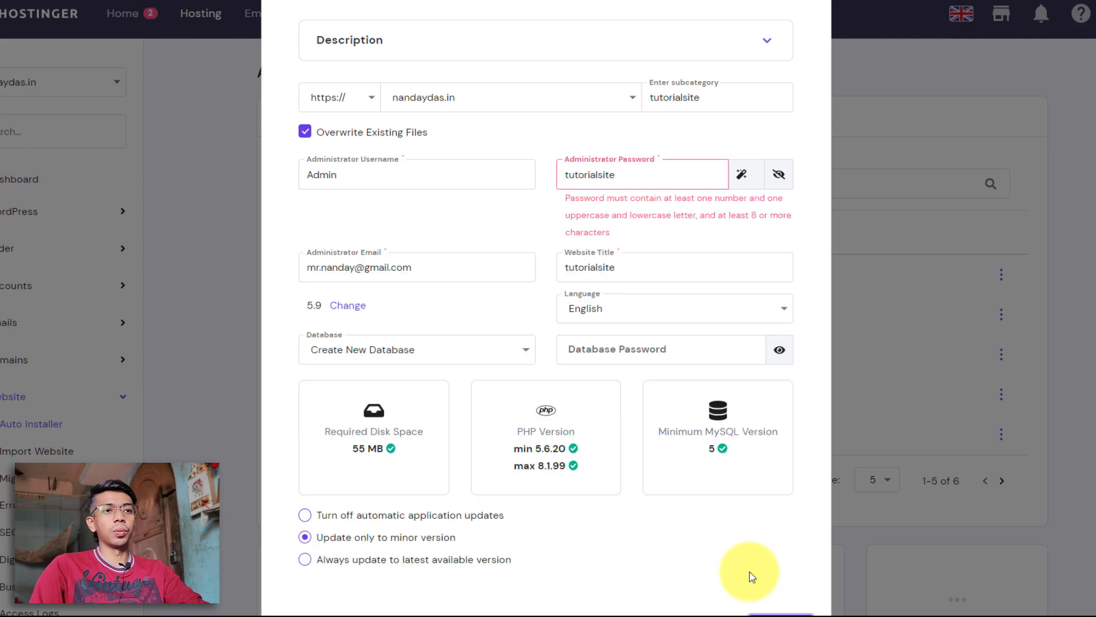
Generate a strong administrator password and install WordPress.
scroll(740, 530, up, 1)
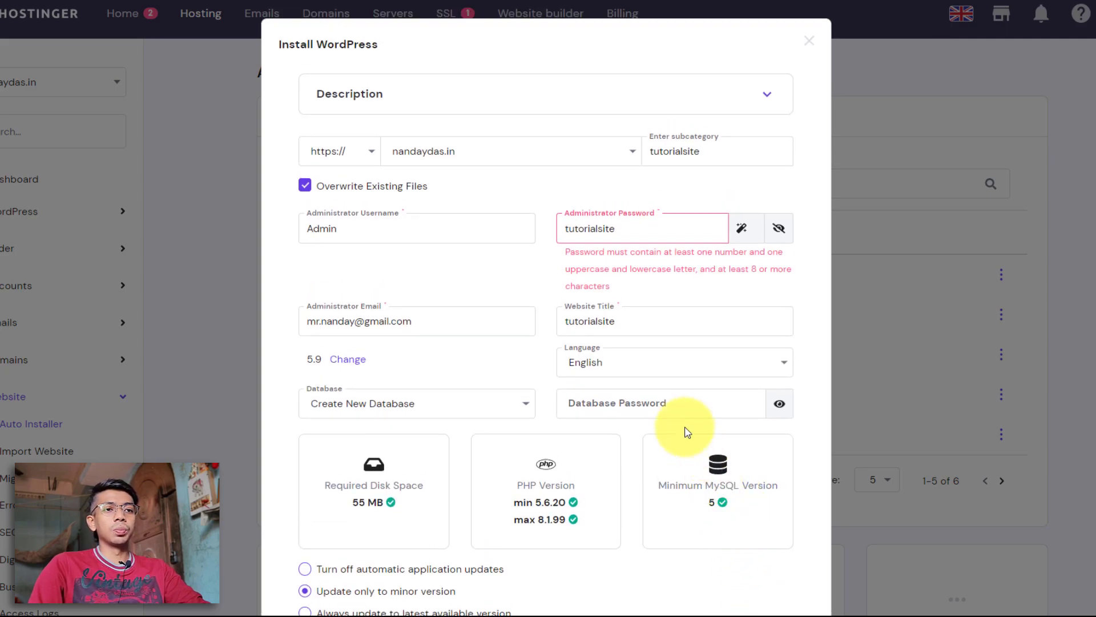
click(742, 229)
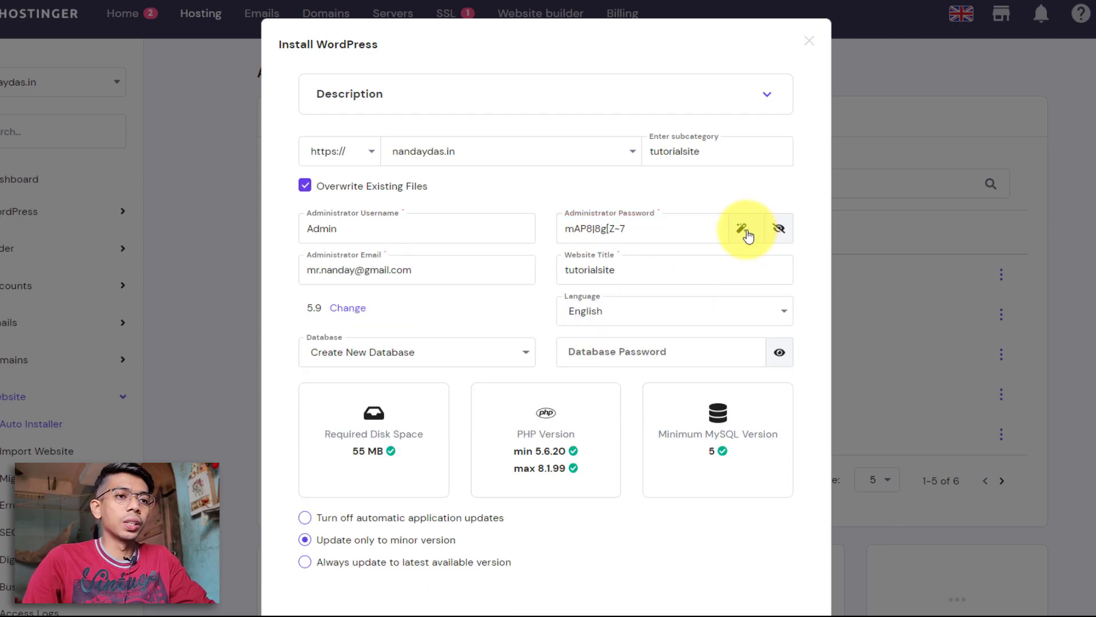
click(647, 234)
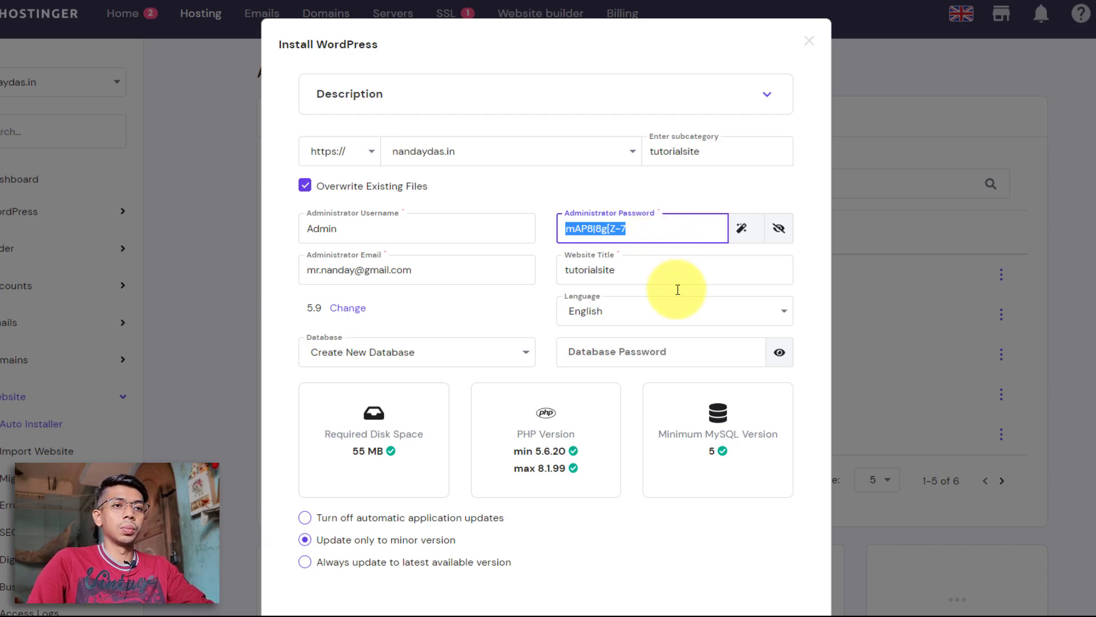
scroll(675, 286, down, 2)
click(779, 578)
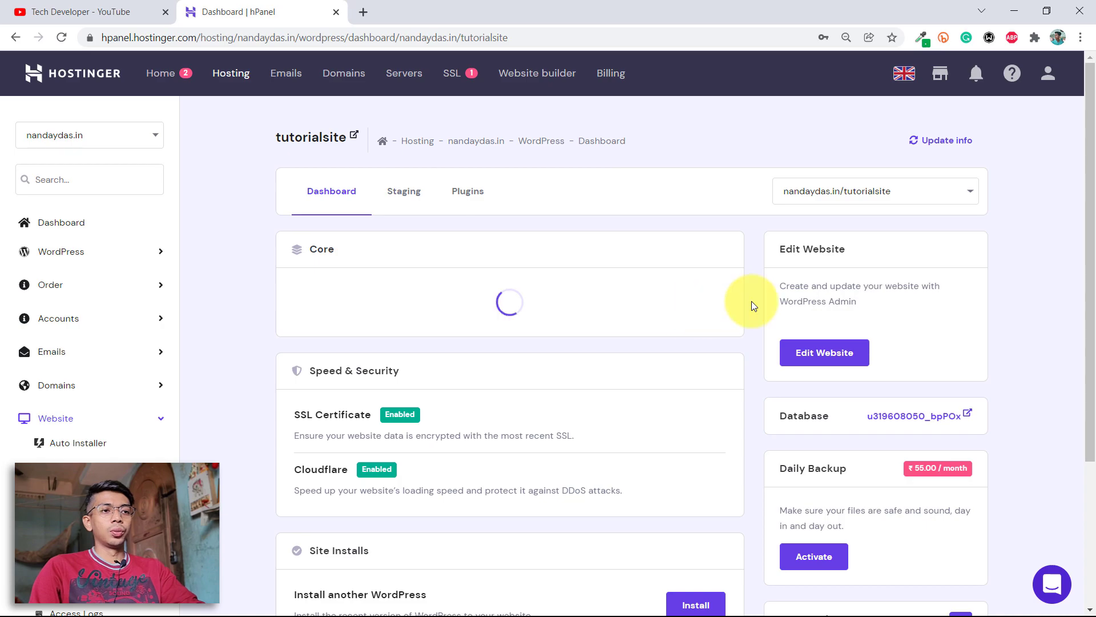
Open tutorialsite's WordPress admin via Edit Website on the hPanel site dashboard.
scroll(800, 237, down, 3)
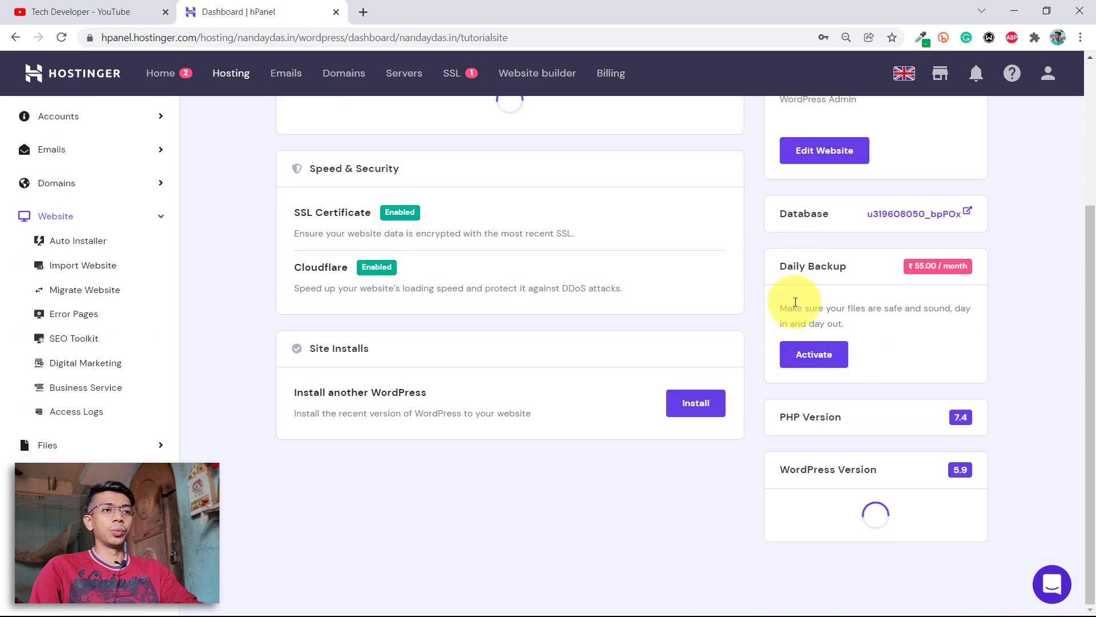
scroll(791, 299, up, 3)
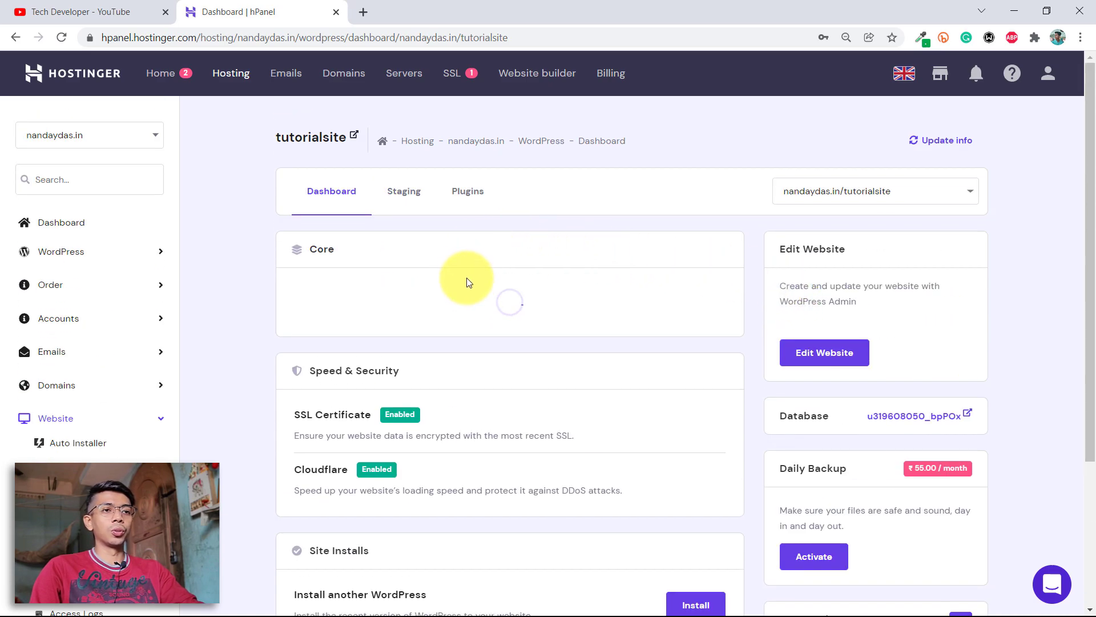
scroll(555, 319, down, 2)
scroll(567, 306, up, 2)
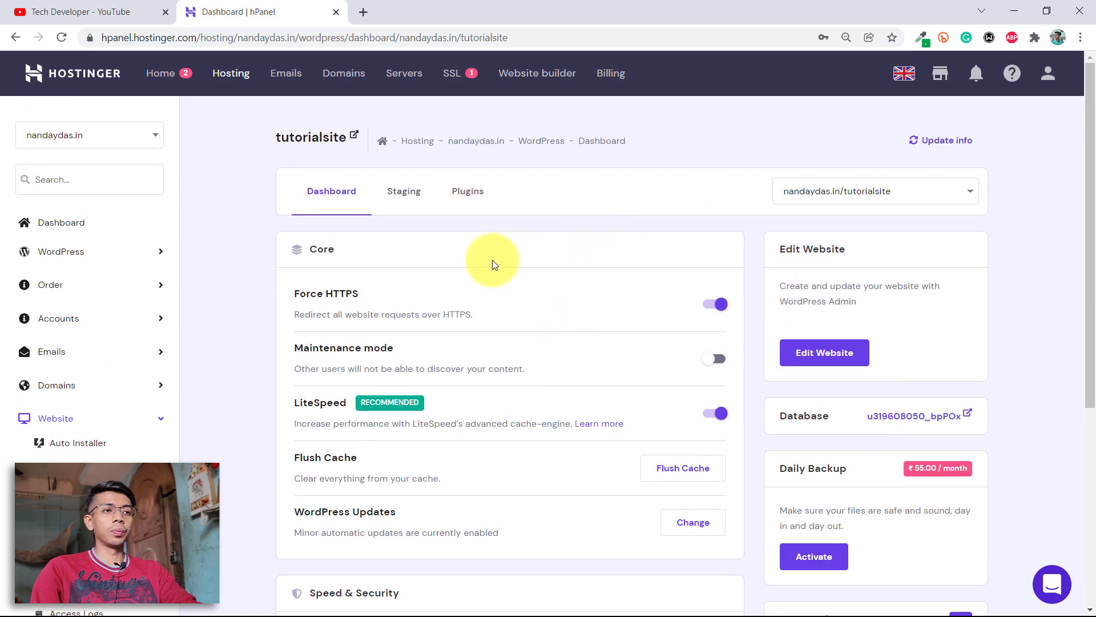
scroll(523, 317, down, 4)
scroll(528, 313, up, 3)
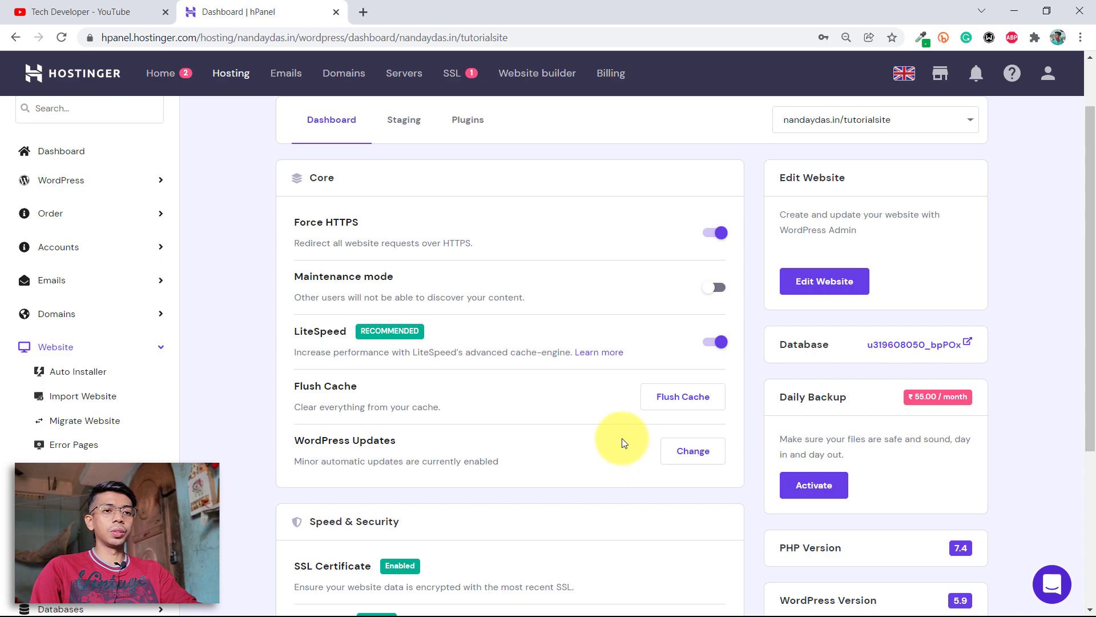
click(800, 293)
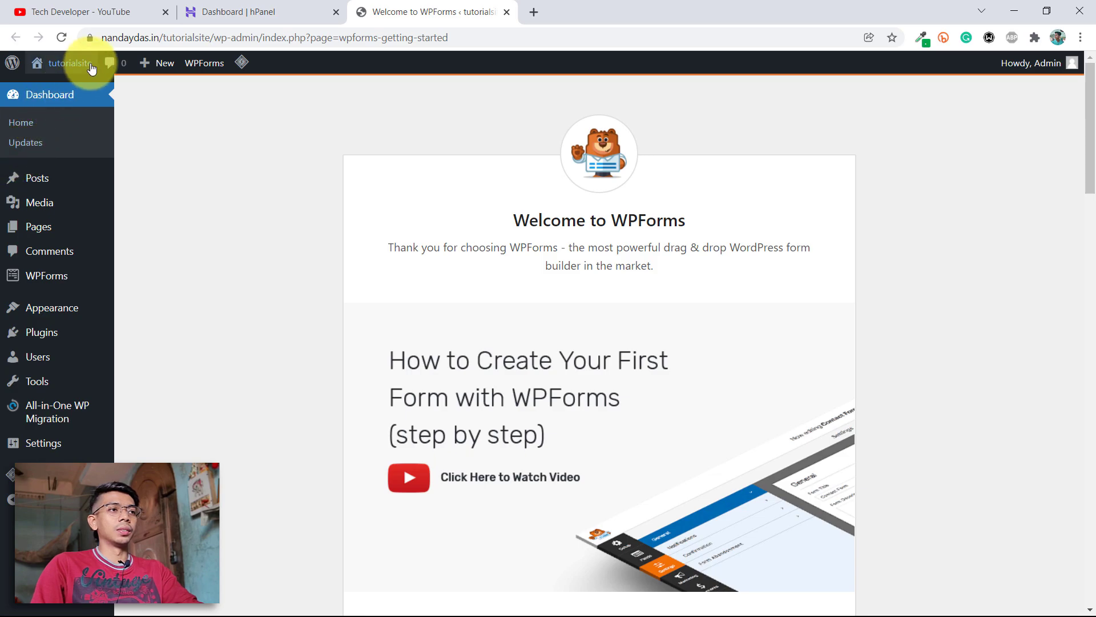
Open the live tutorialsite homepage in a new tab and view its Hello world! post.
click(117, 36)
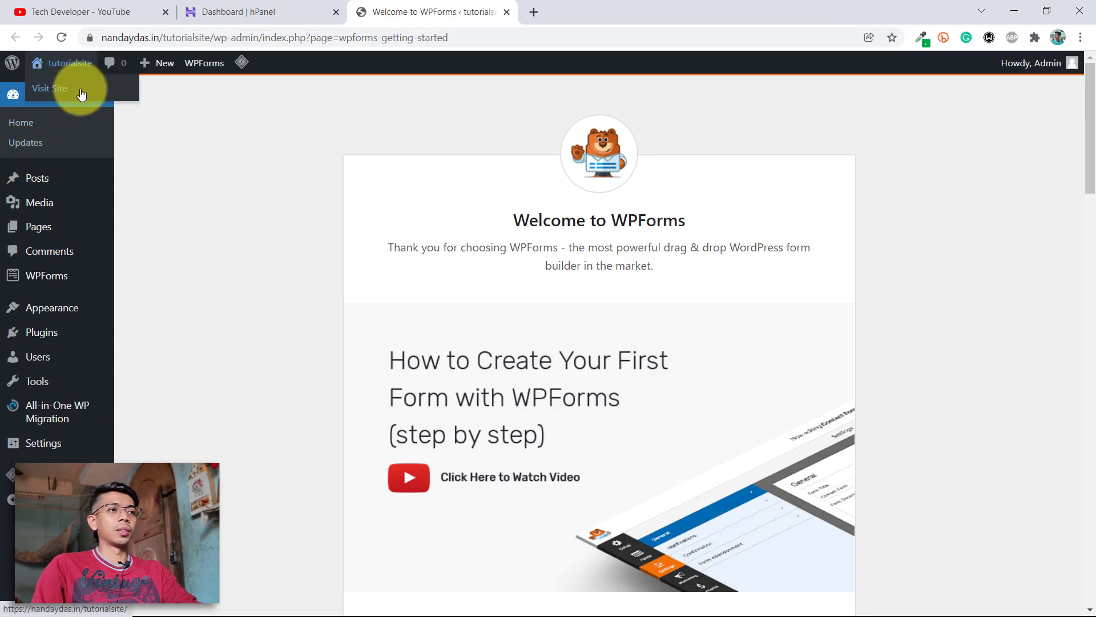
right_click(81, 92)
click(102, 97)
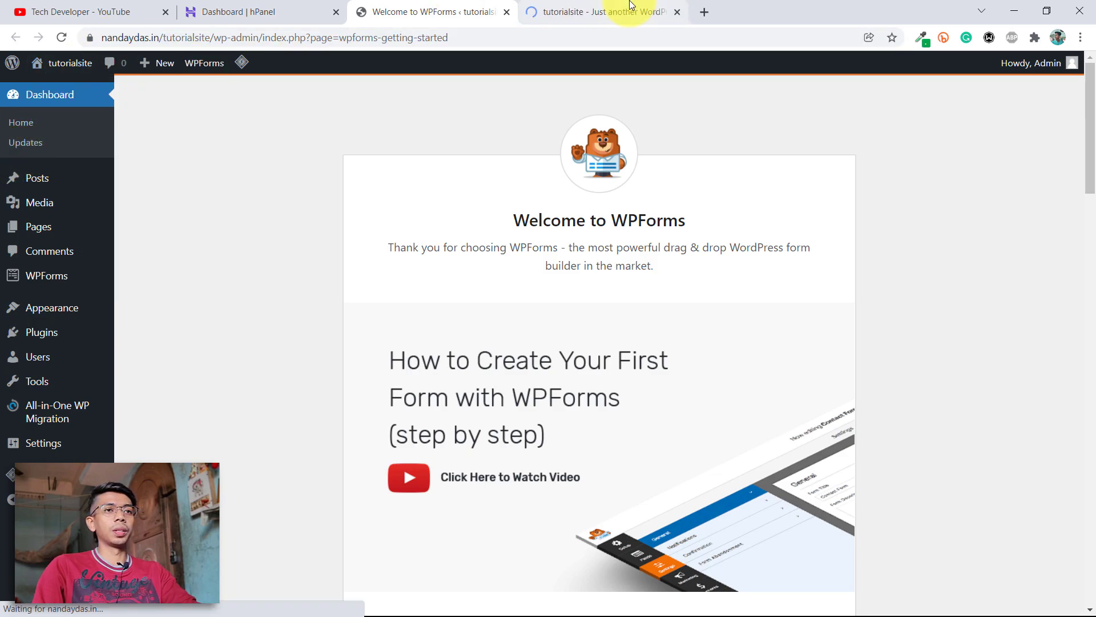
click(629, 6)
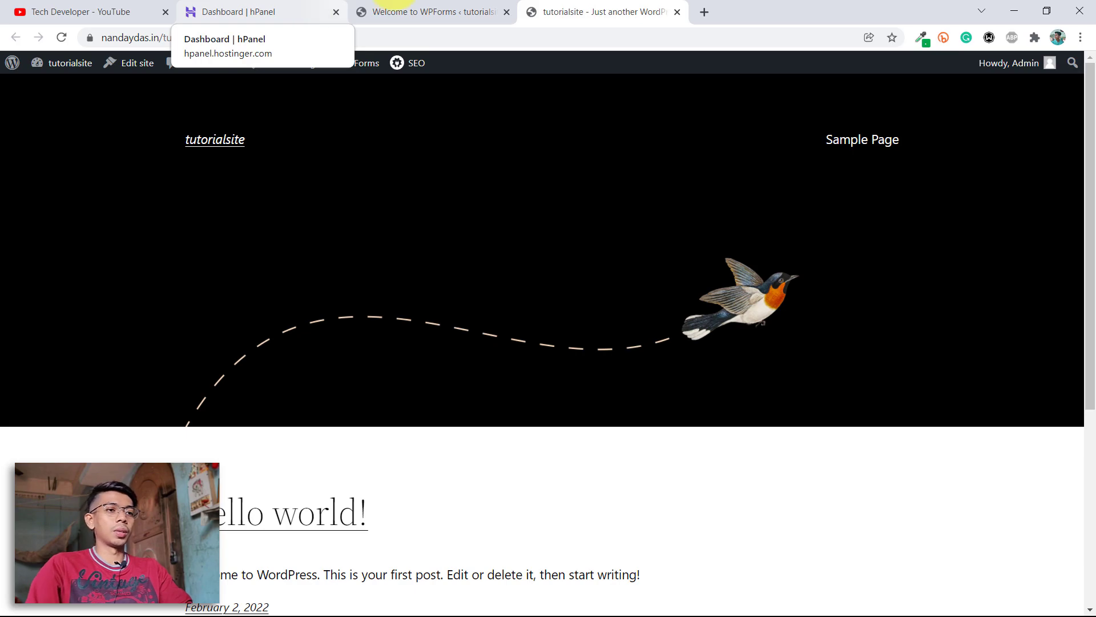
scroll(662, 421, down, 5)
Return to the admin tab's WPForms welcome page.
key(ctrl+shift+Tab)
scroll(387, 166, down, 20)
scroll(402, 189, up, 12)
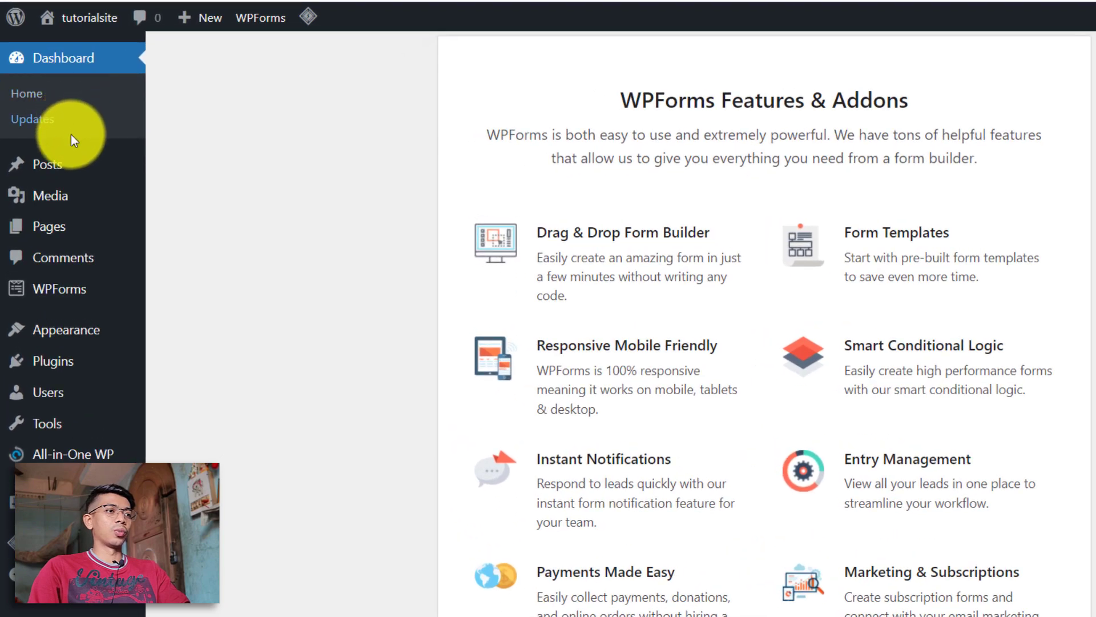
mouse_move(73, 160)
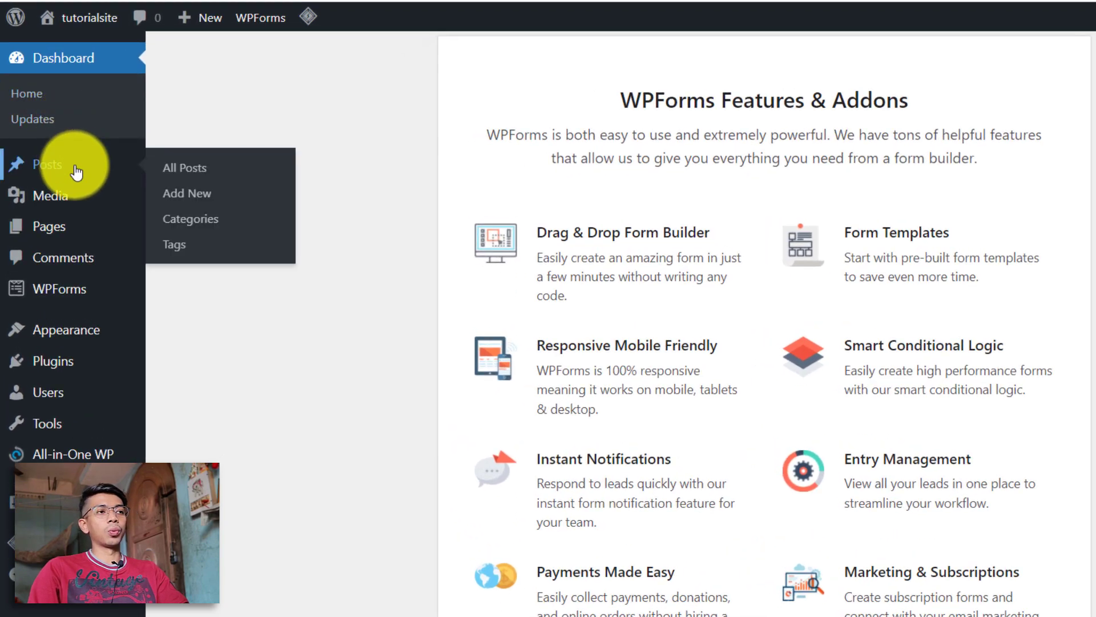
Go to Posts and choose Add New for a blank post.
click(73, 166)
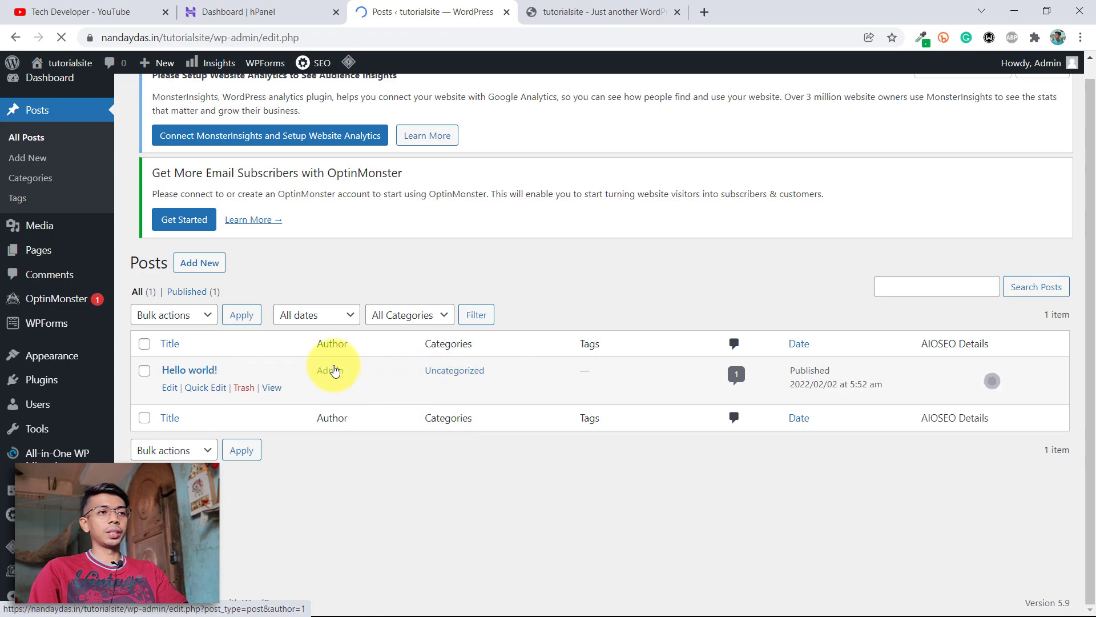
click(212, 268)
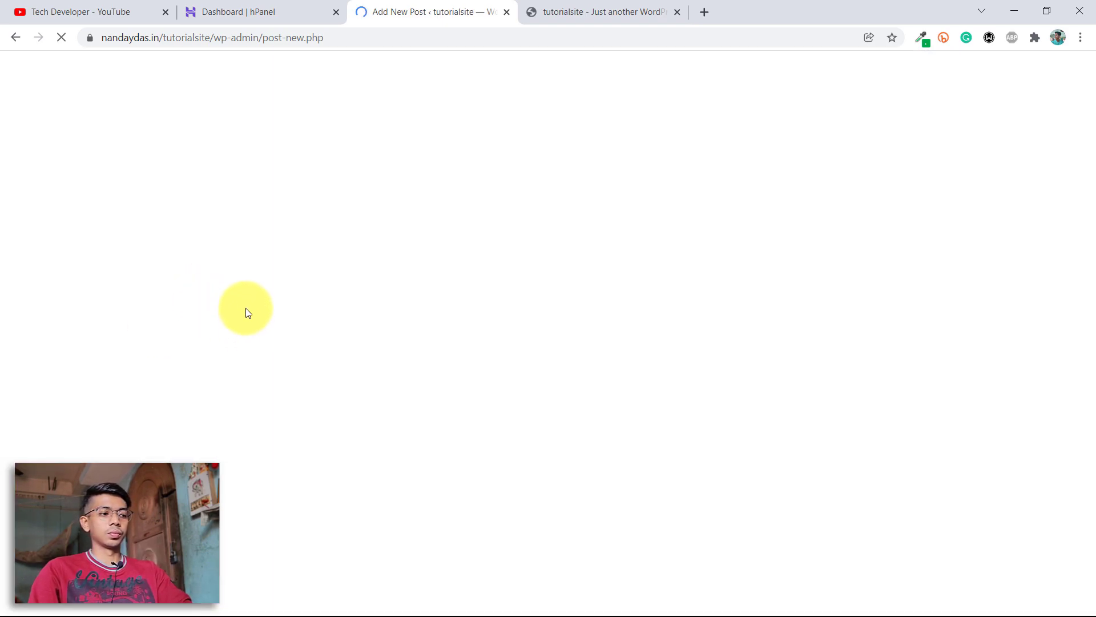
Leave the empty new-post editor unsaved, confirming Leave to return to Posts.
click(305, 16)
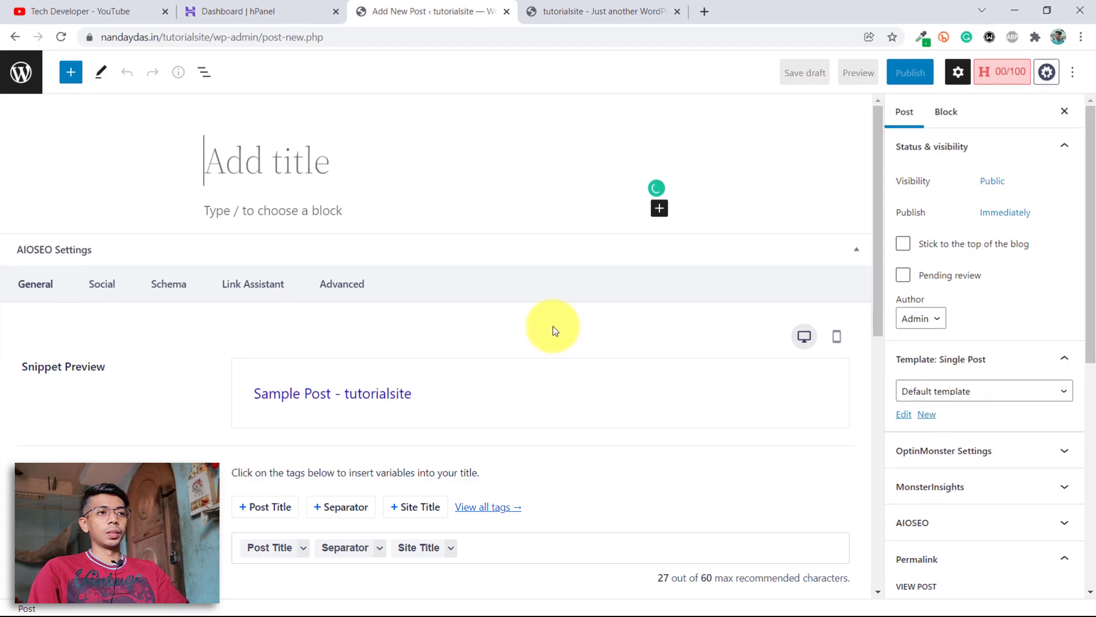
scroll(591, 296, down, 10)
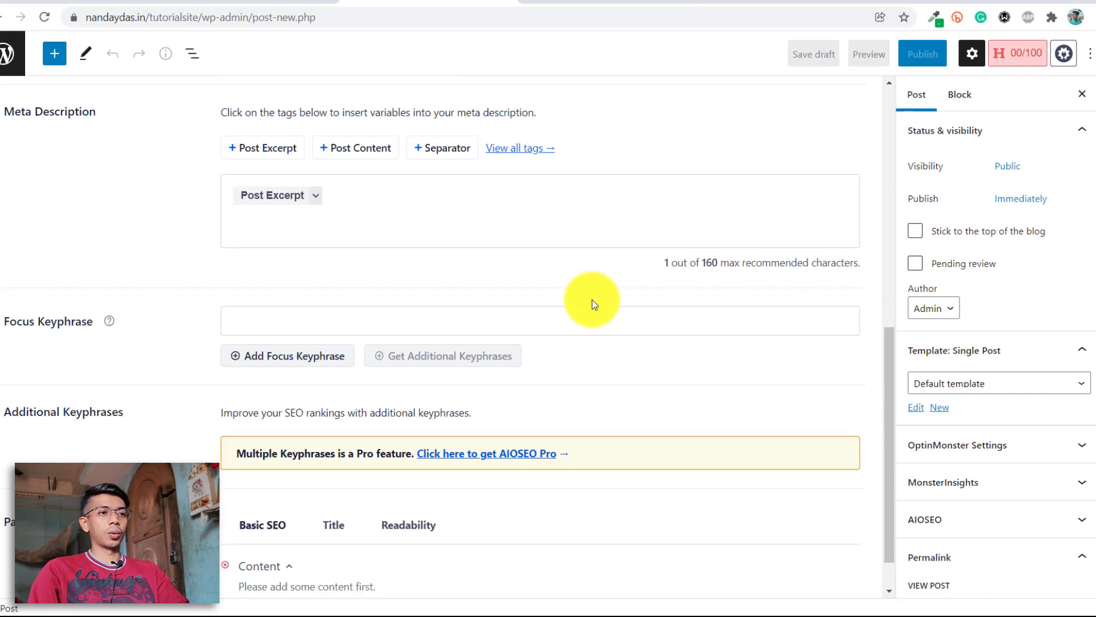
scroll(514, 297, up, 10)
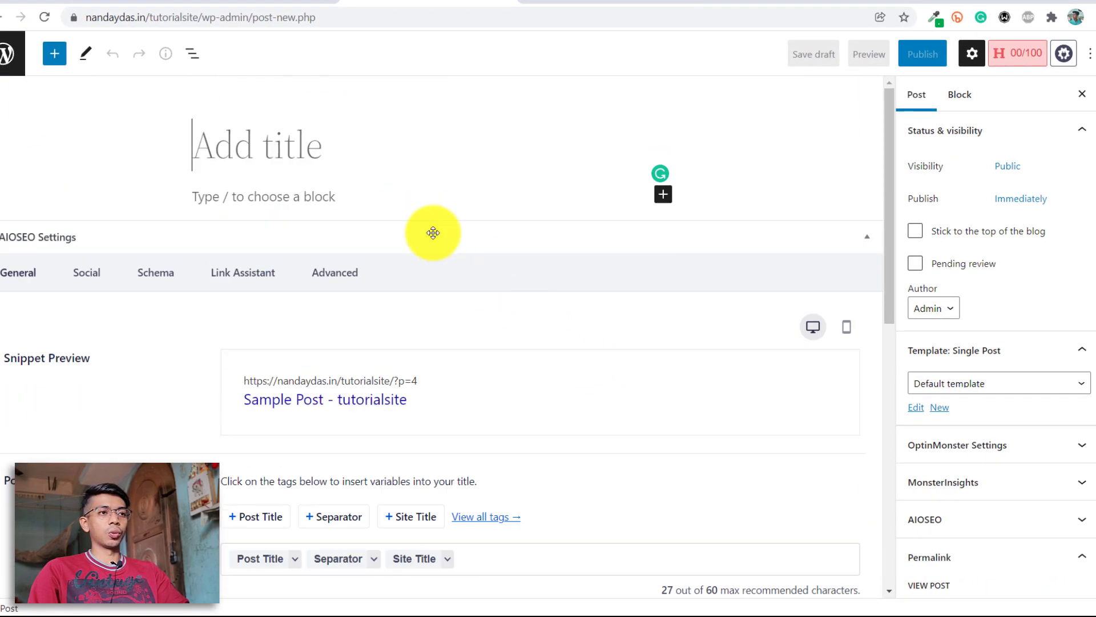
click(313, 194)
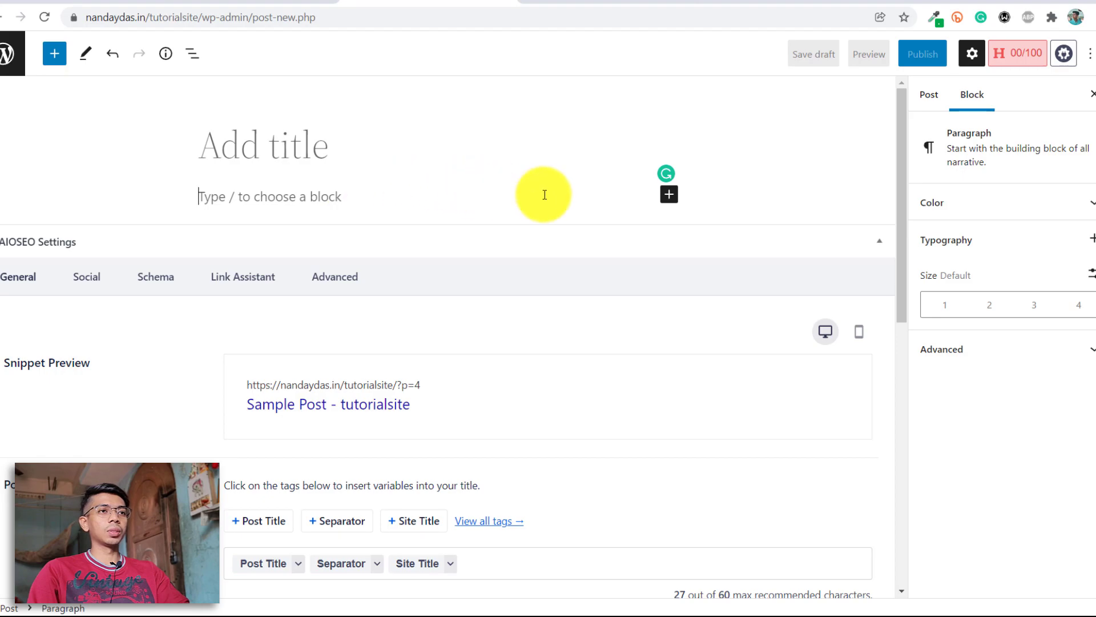
scroll(678, 239, down, 8)
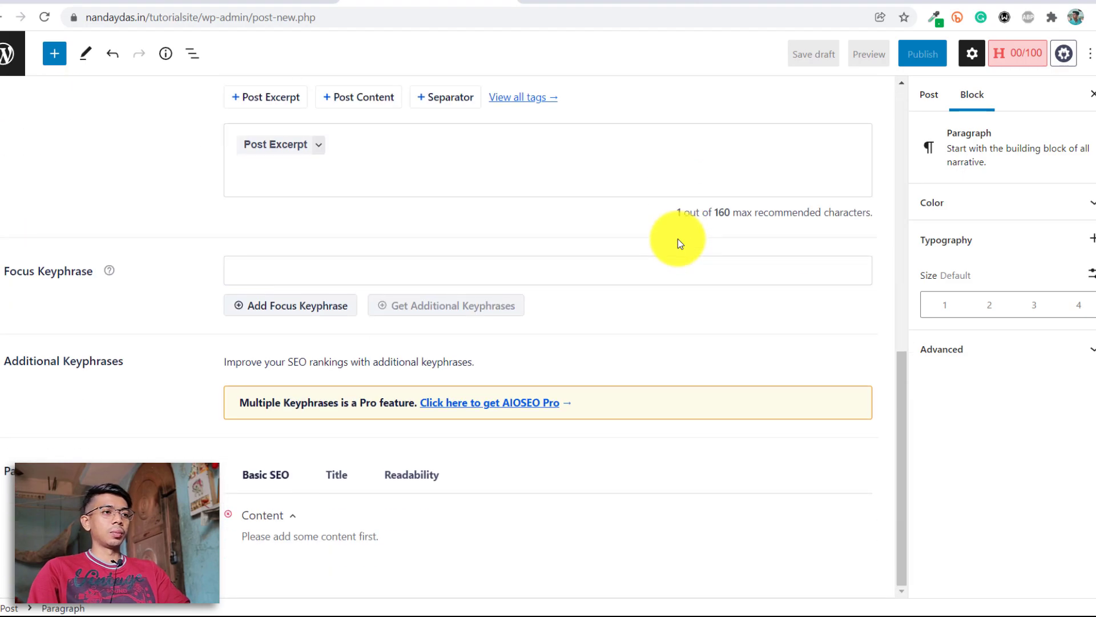
scroll(677, 244, up, 10)
click(254, 138)
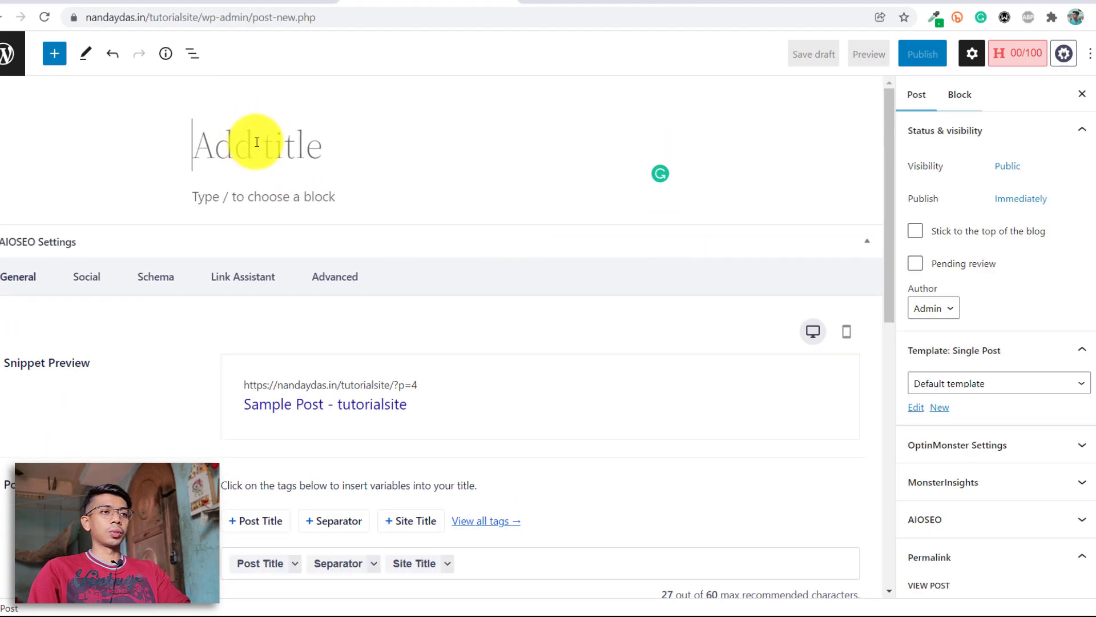
click(265, 196)
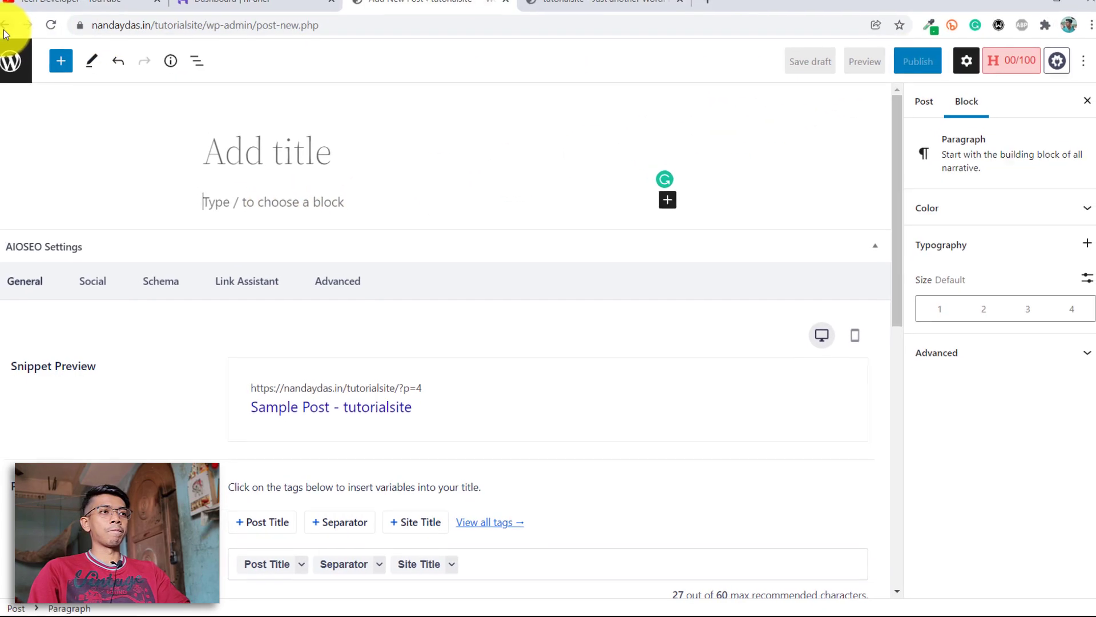
click(5, 28)
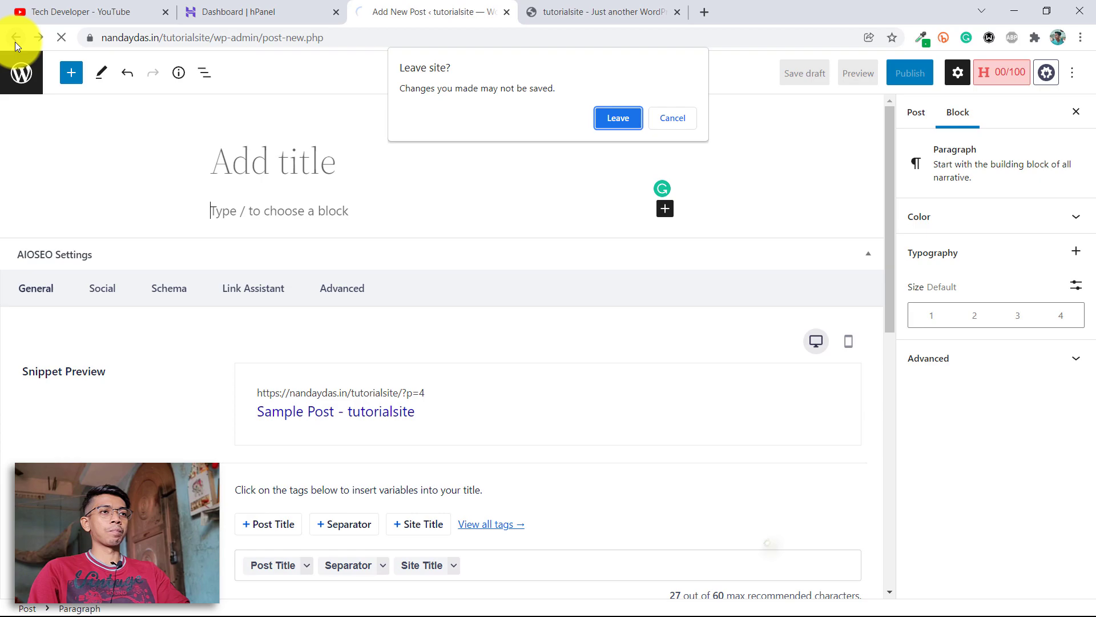
click(617, 117)
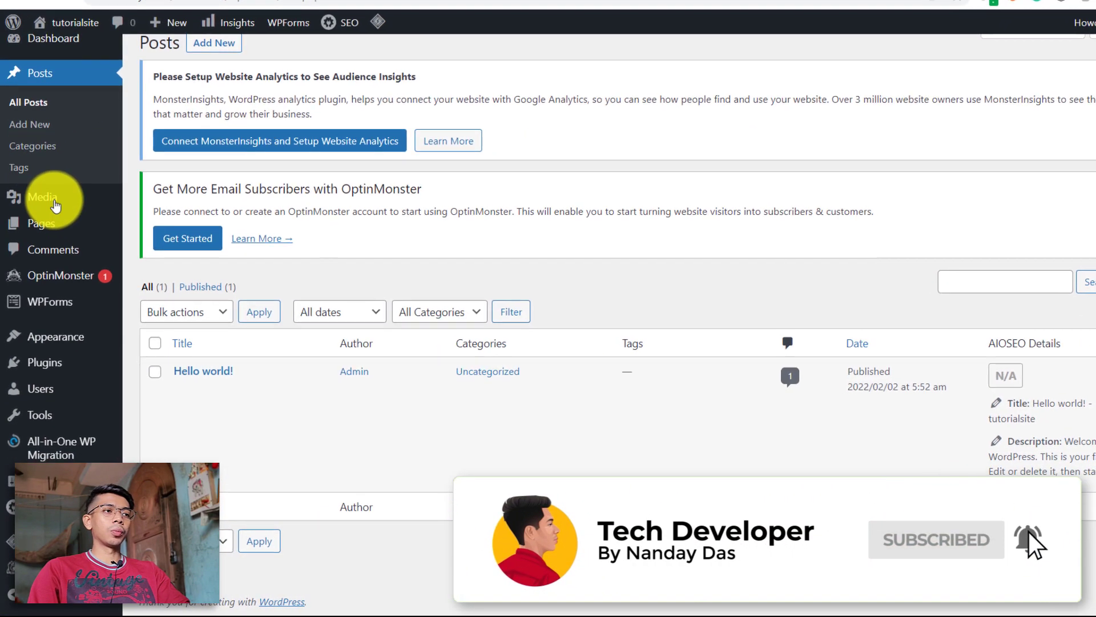
Look over the empty Media library and the Pages list, then go to Installed Plugins.
click(60, 225)
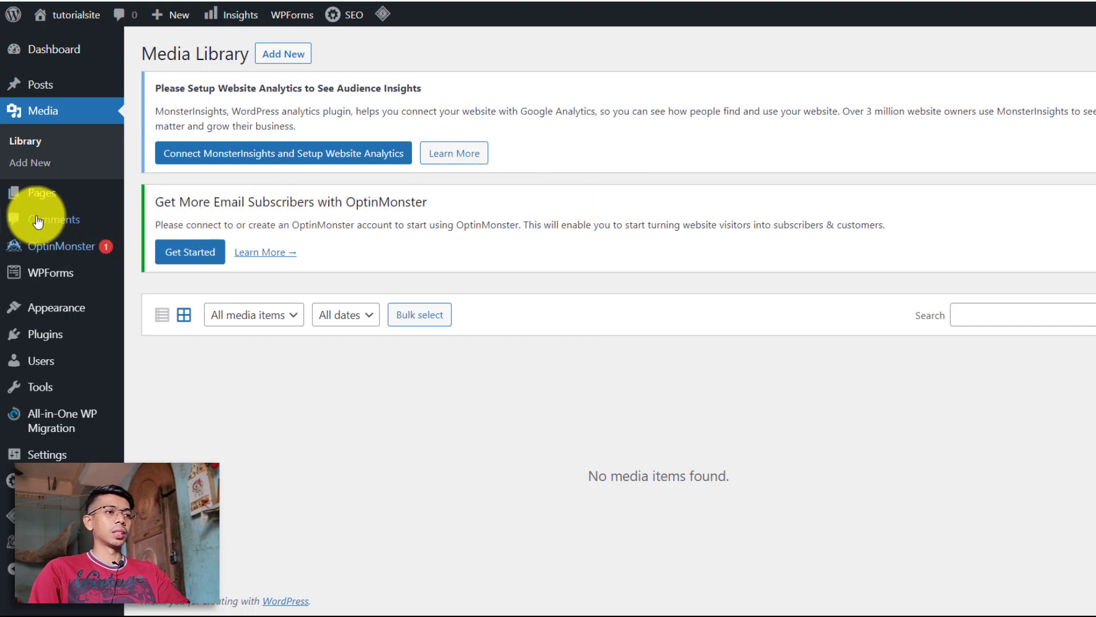
click(33, 191)
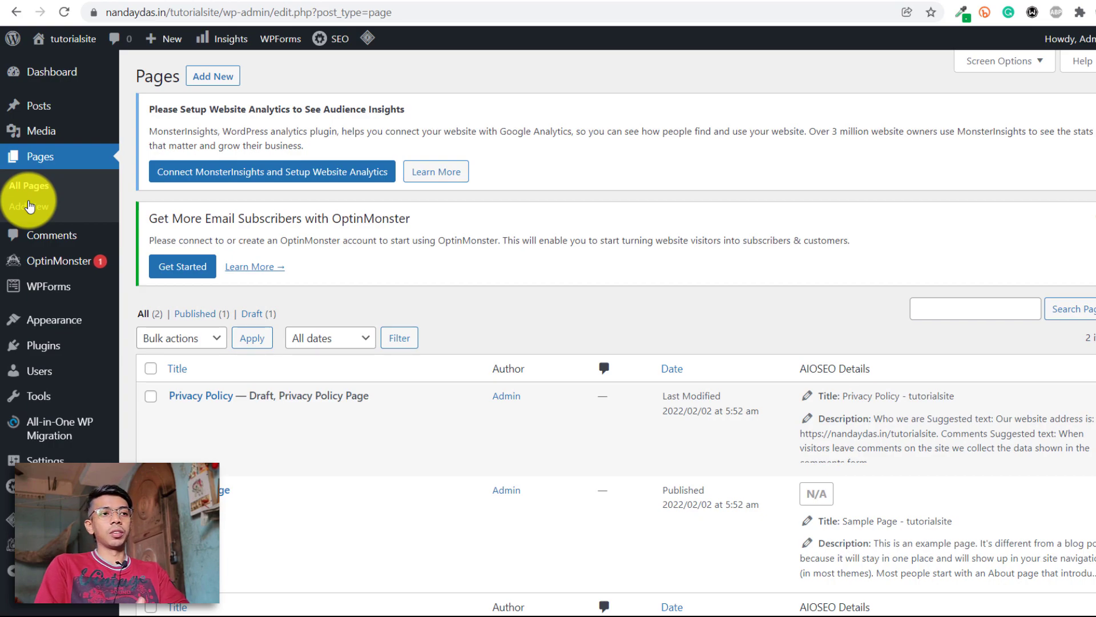
scroll(211, 234, down, 2)
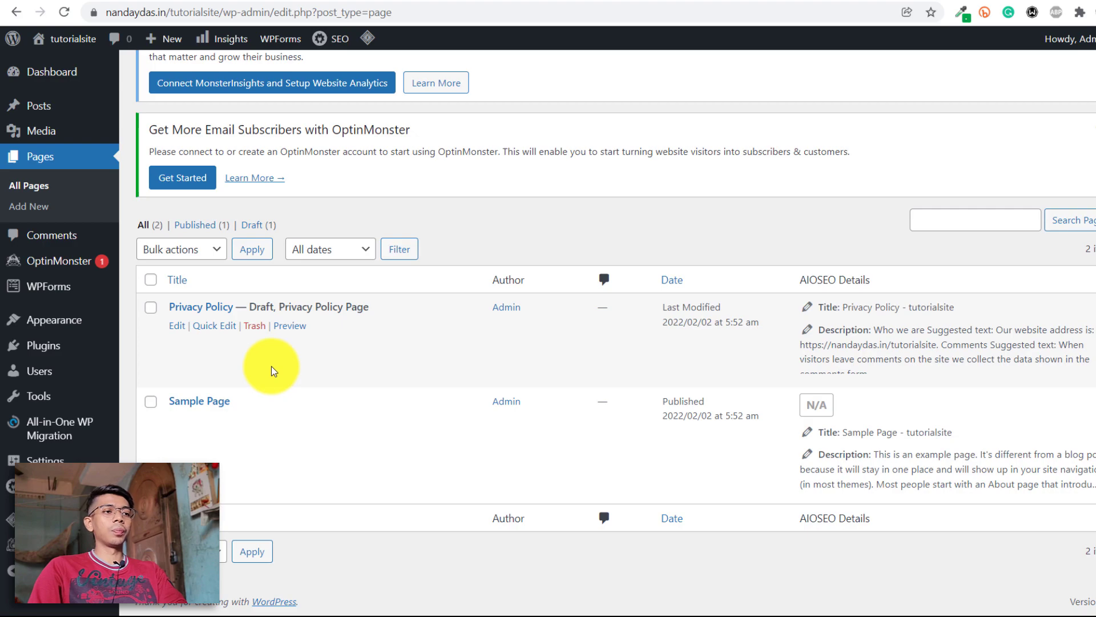
scroll(272, 365, up, 2)
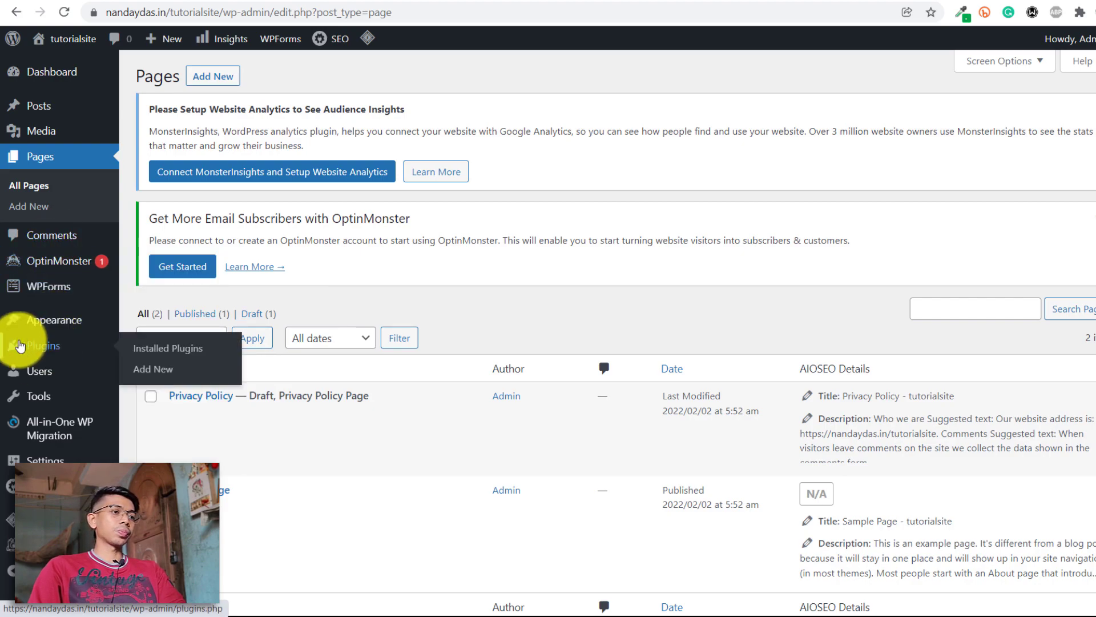
mouse_move(79, 330)
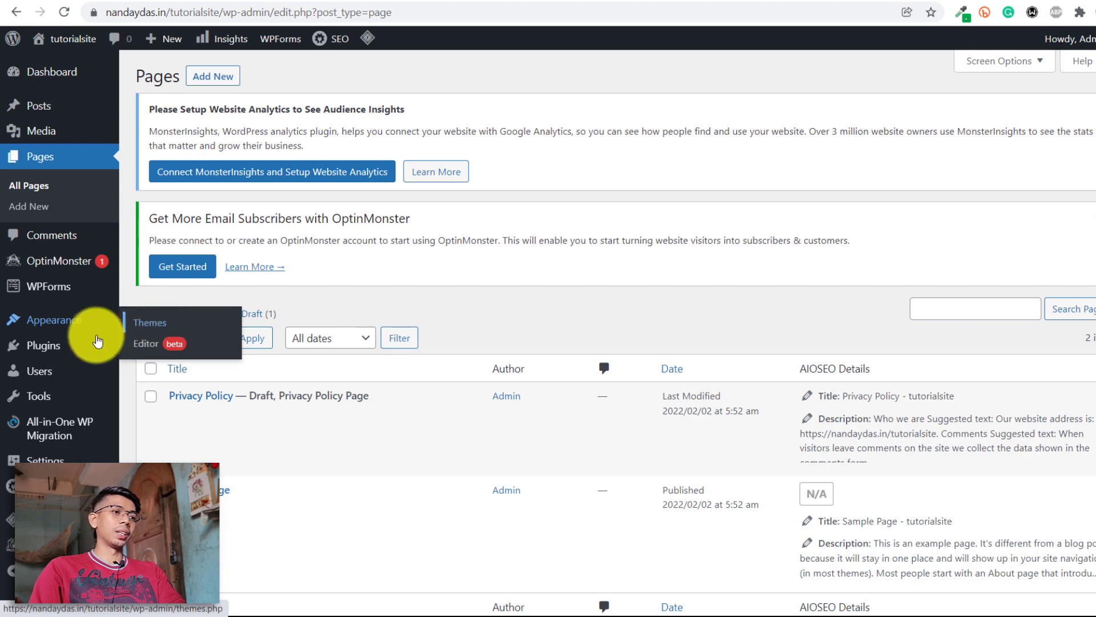
click(72, 350)
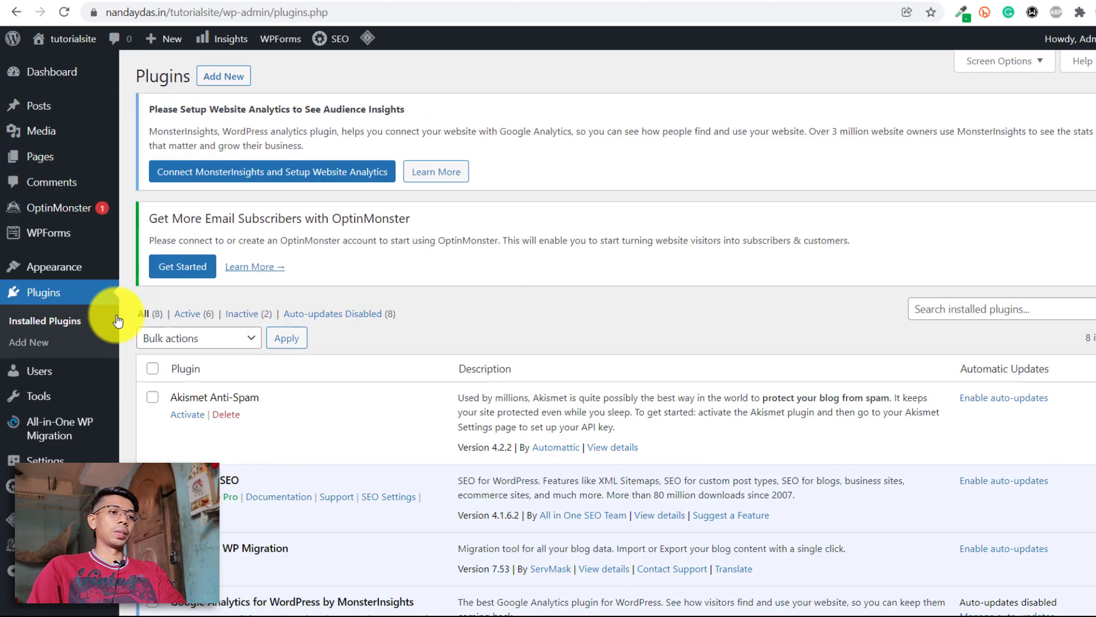
Scroll through the eight installed plugins, six active and two inactive.
scroll(799, 311, down, 8)
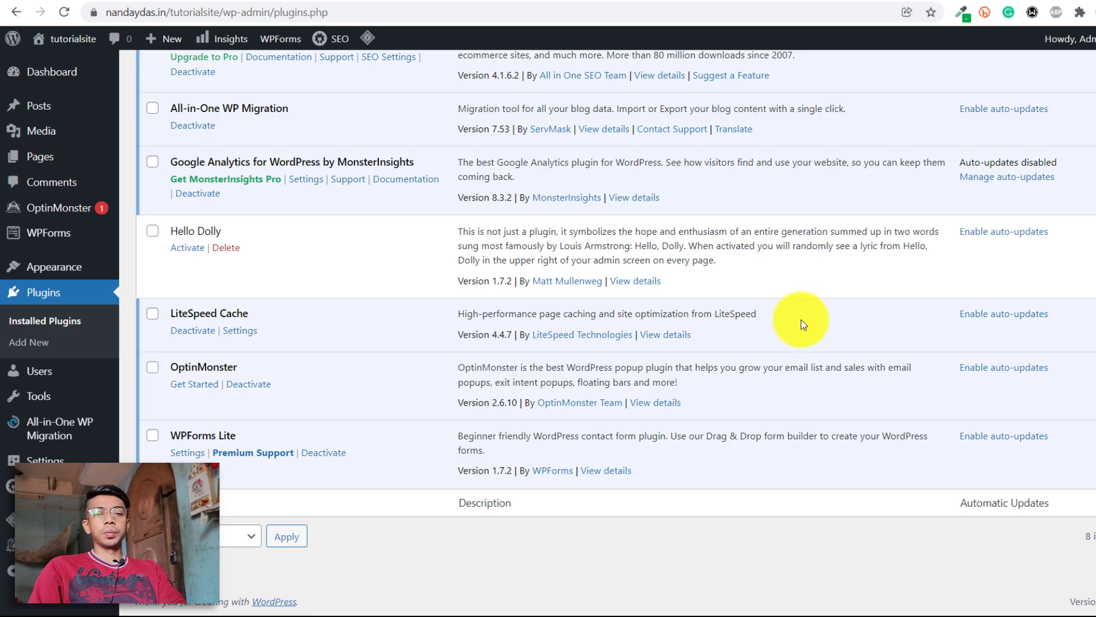
scroll(801, 319, up, 8)
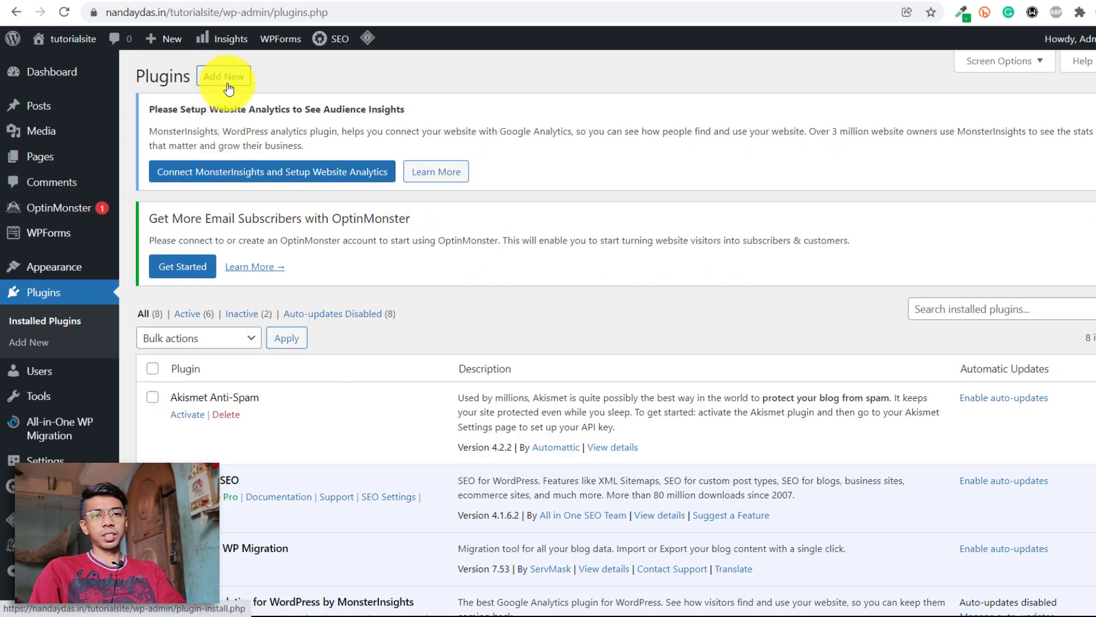
scroll(240, 257, down, 8)
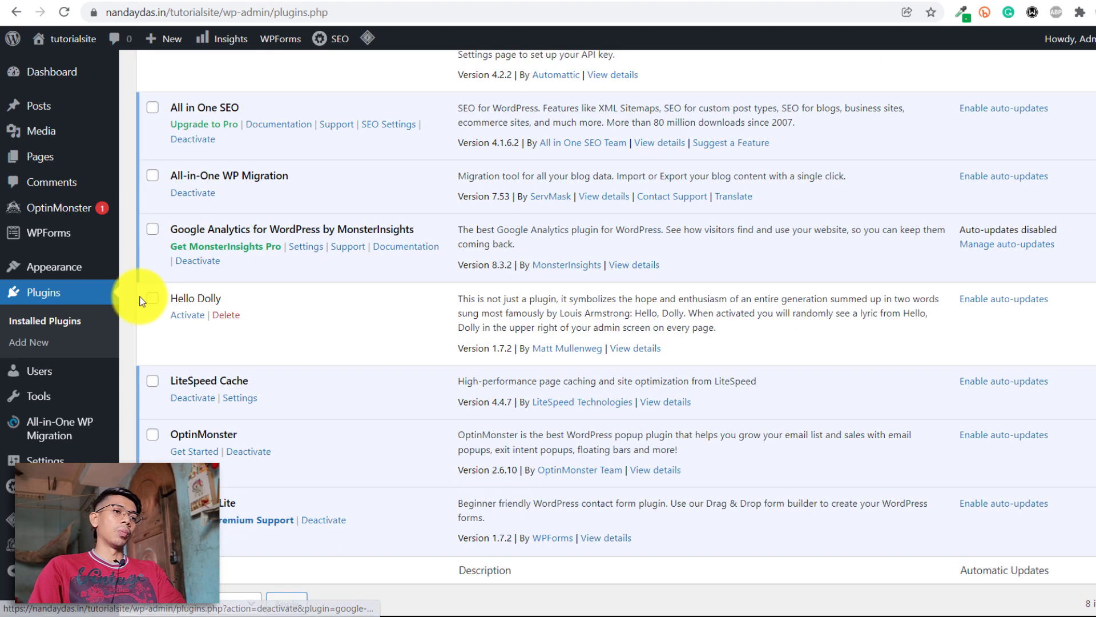
scroll(255, 387, up, 5)
scroll(255, 369, up, 3)
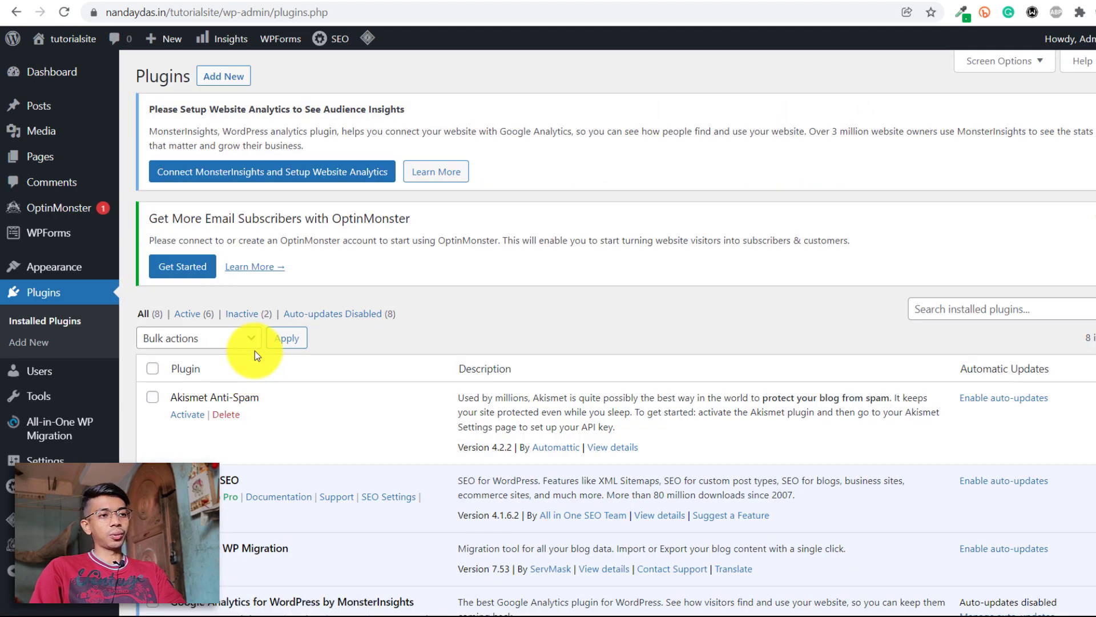
scroll(255, 351, down, 8)
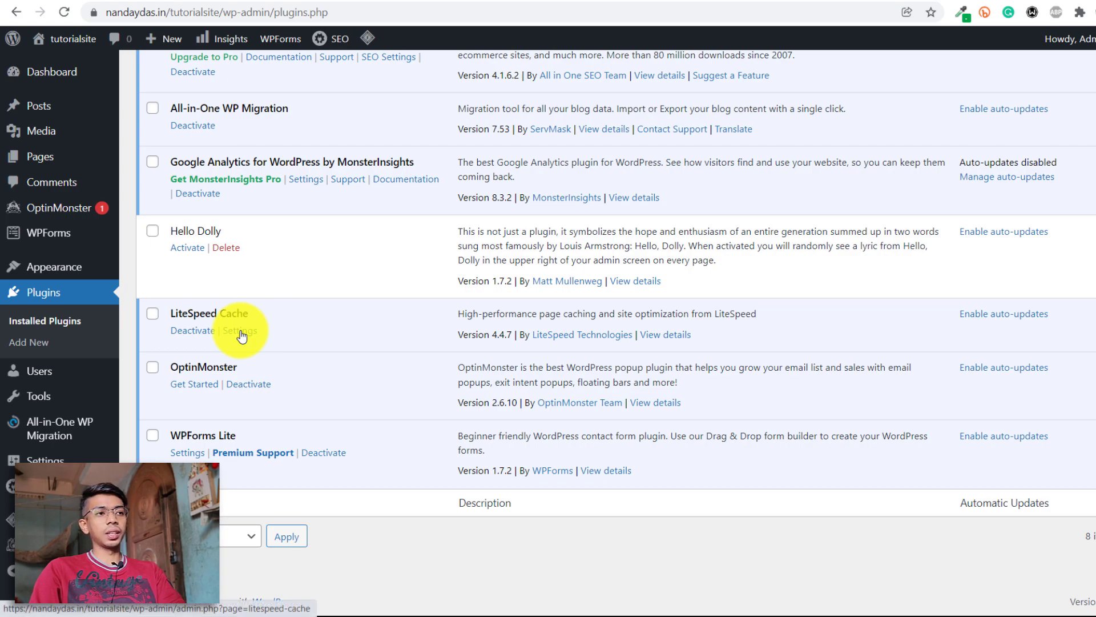
scroll(242, 335, up, 8)
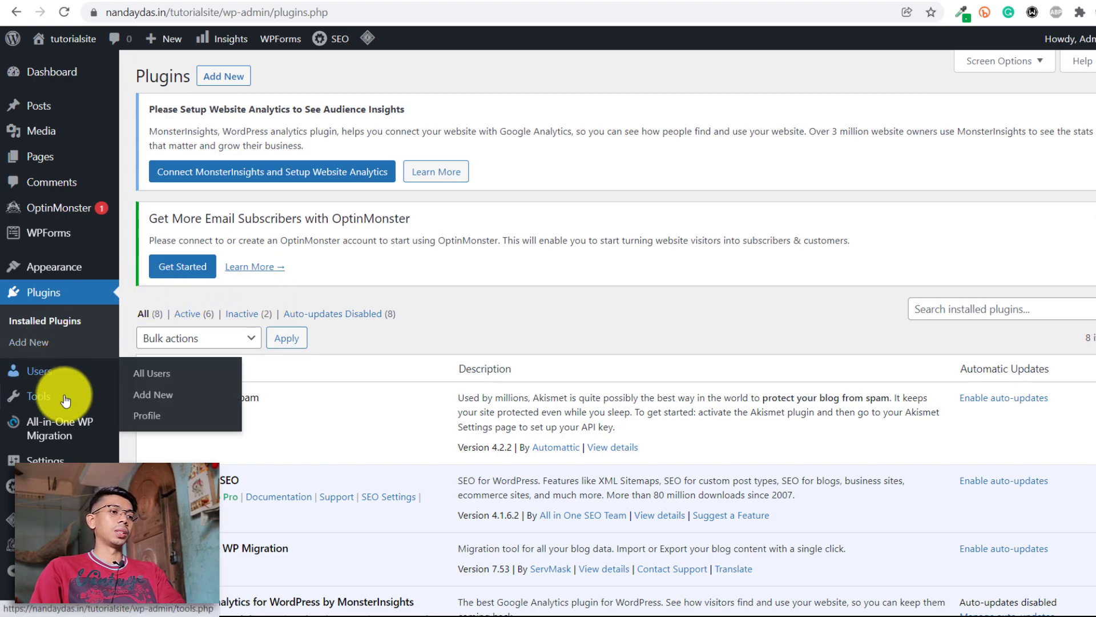
mouse_move(66, 403)
scroll(67, 403, down, 1)
scroll(67, 403, down, 2)
Review the General Settings, with site title tutorialsite and tagline 'Just another WordPress site'.
click(63, 460)
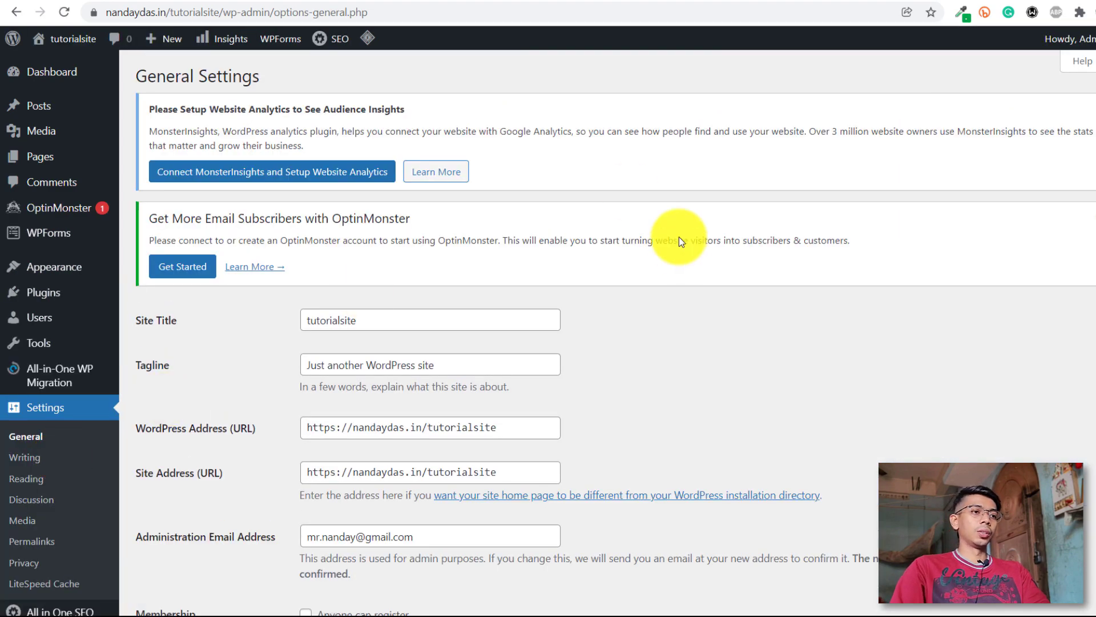
scroll(431, 277, down, 5)
scroll(435, 262, up, 5)
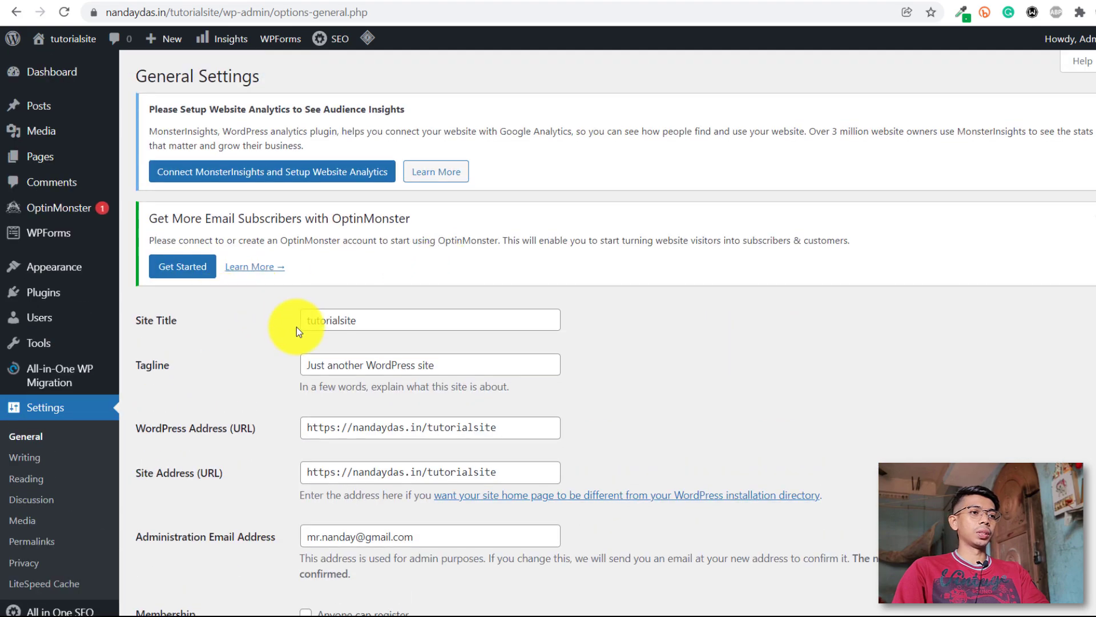
scroll(457, 348, down, 3)
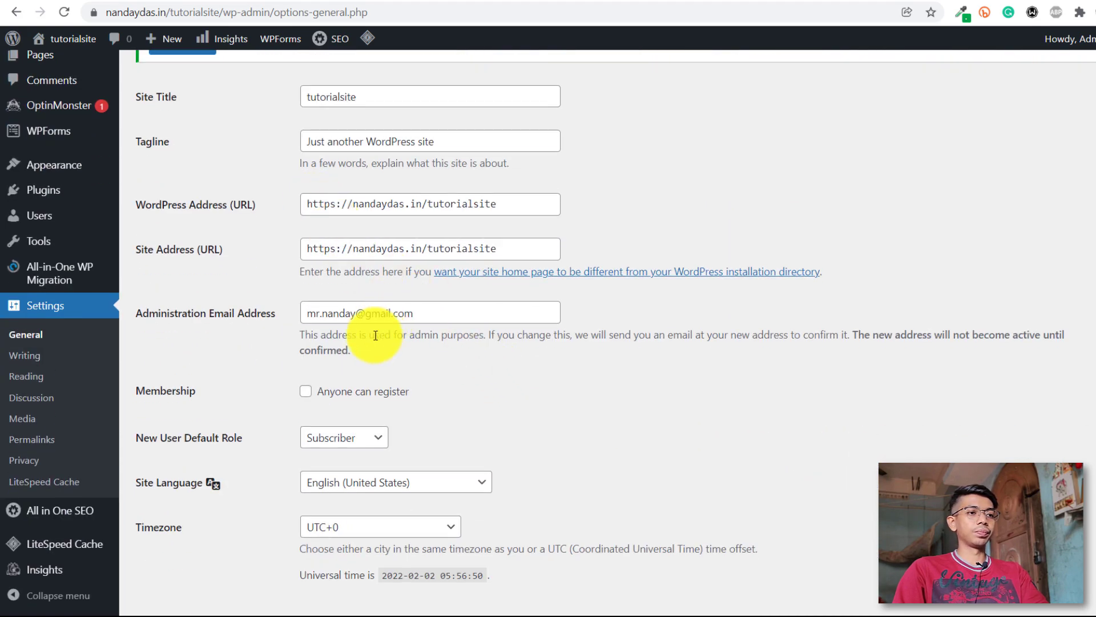
scroll(375, 335, down, 6)
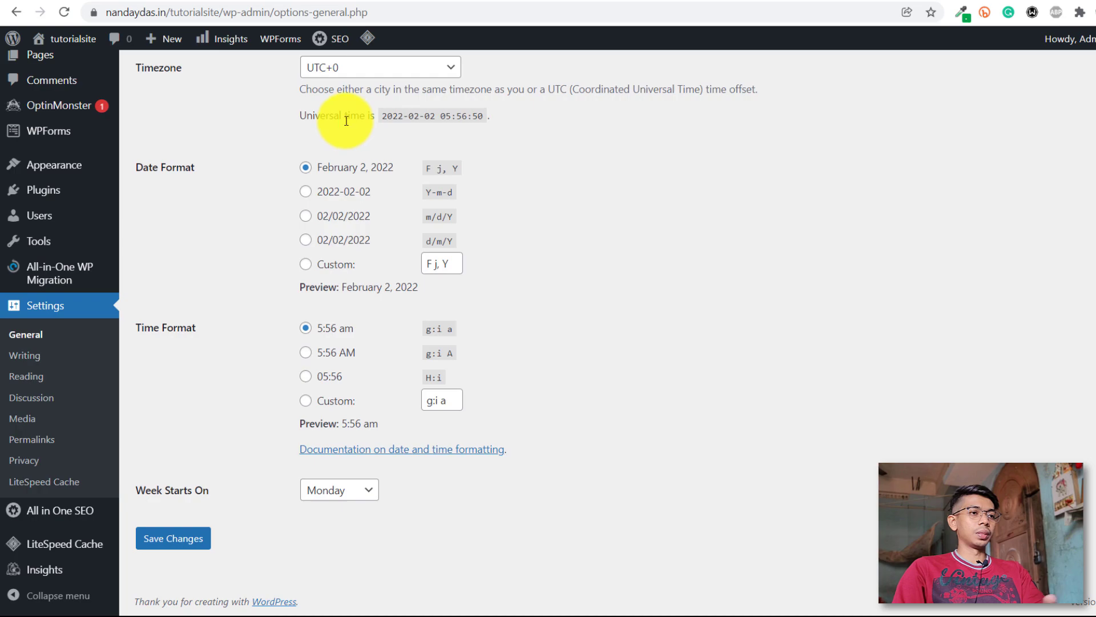
Look through the Writing settings page.
click(41, 358)
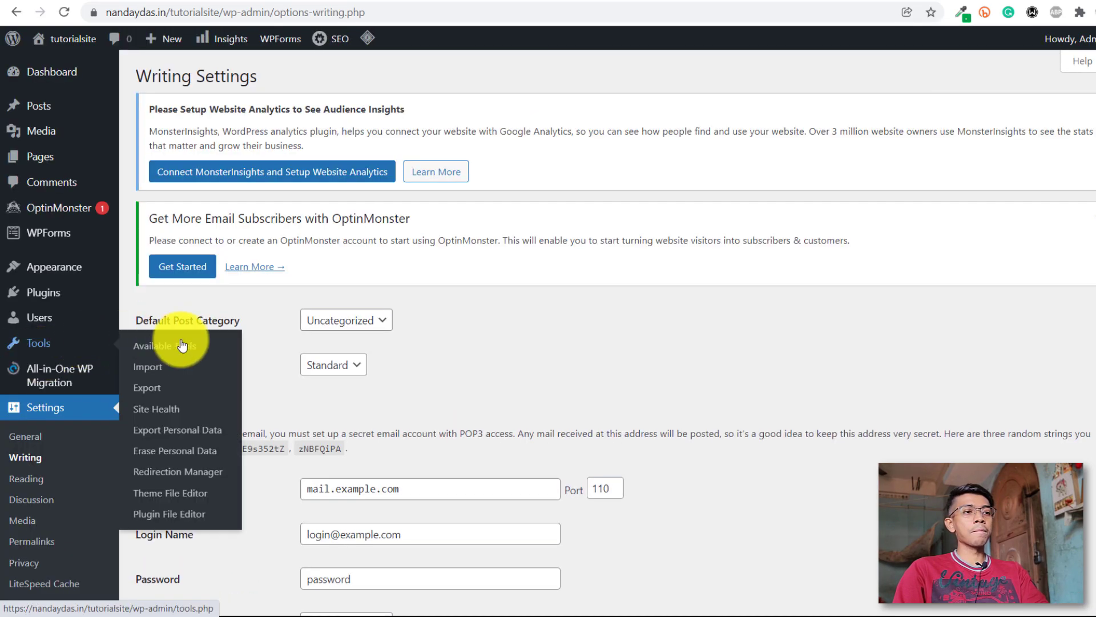
scroll(255, 345, down, 4)
scroll(360, 228, up, 3)
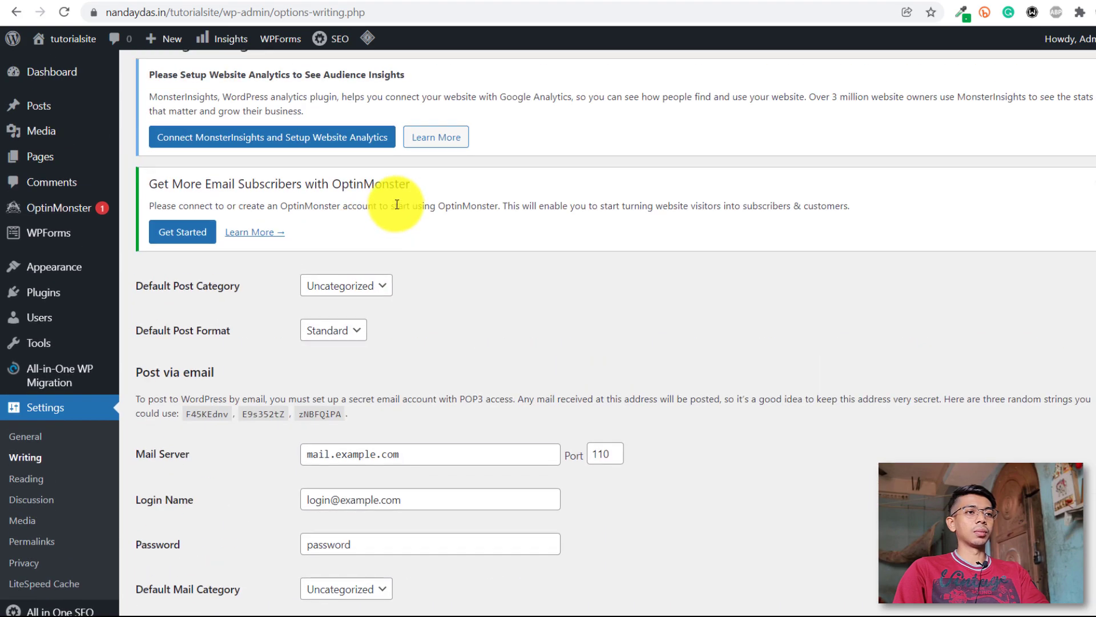
scroll(400, 225, down, 3)
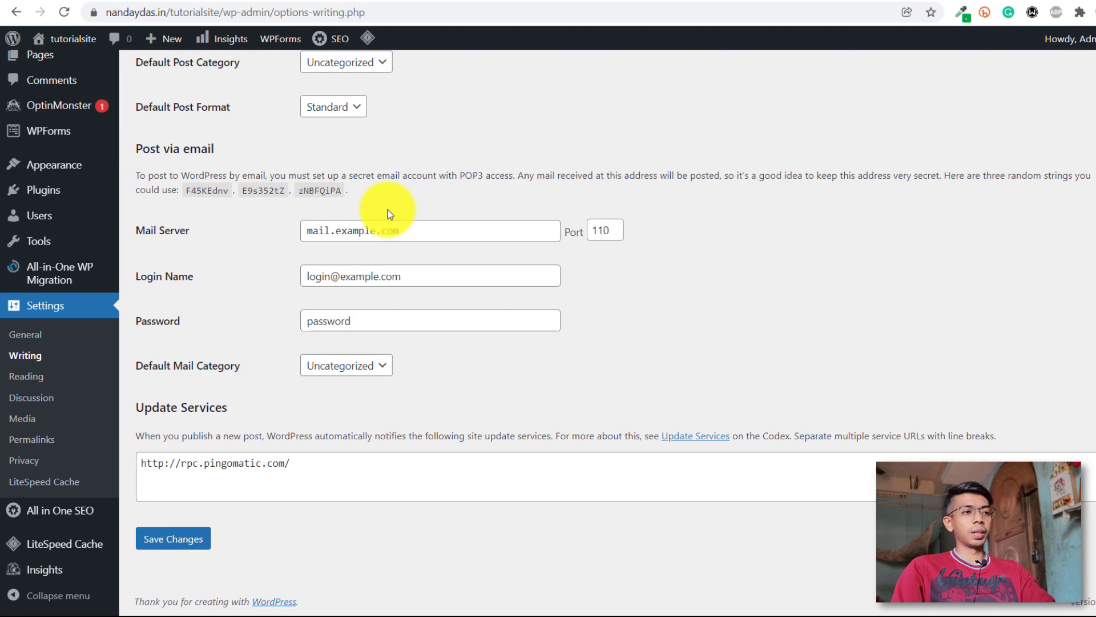
Review the Reading settings, highlighting the 'Your homepage displays' option.
click(48, 386)
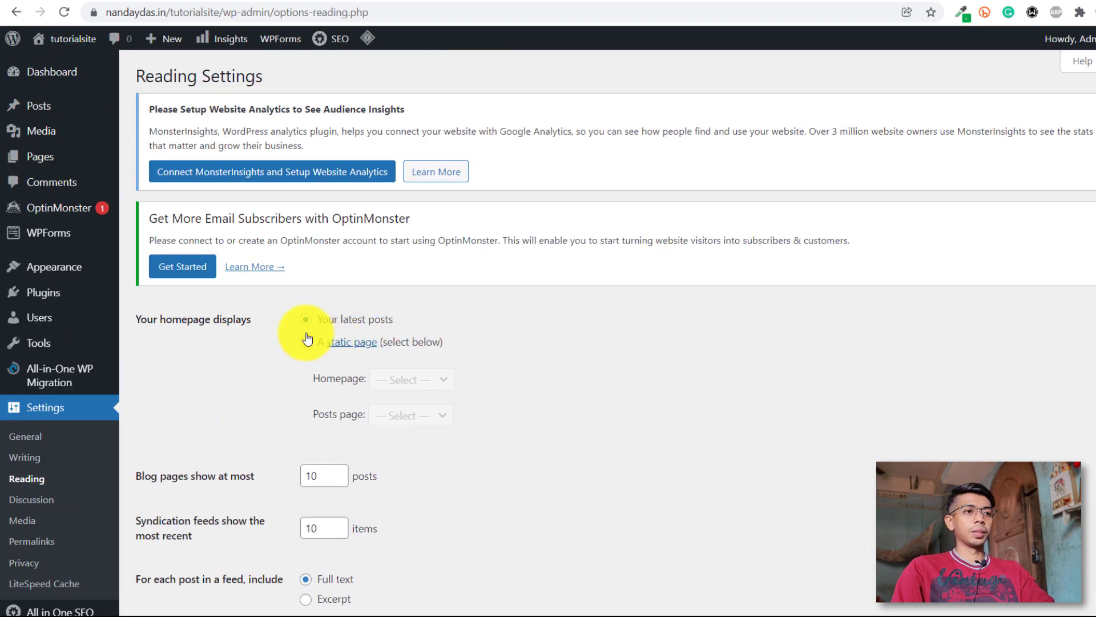
drag(159, 319, 254, 327)
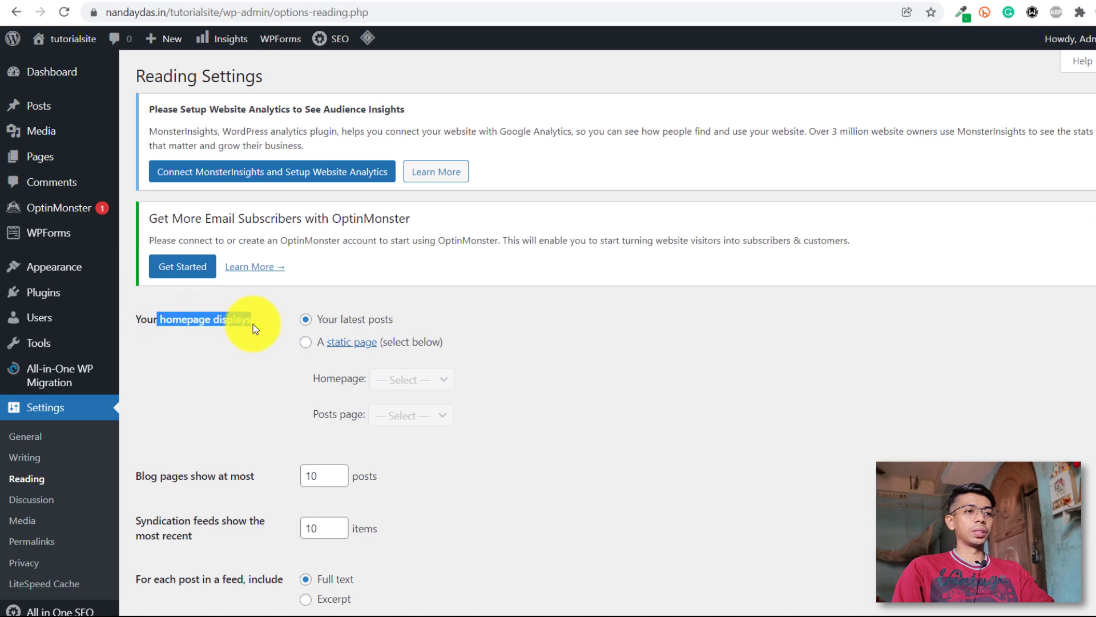
scroll(393, 324, down, 3)
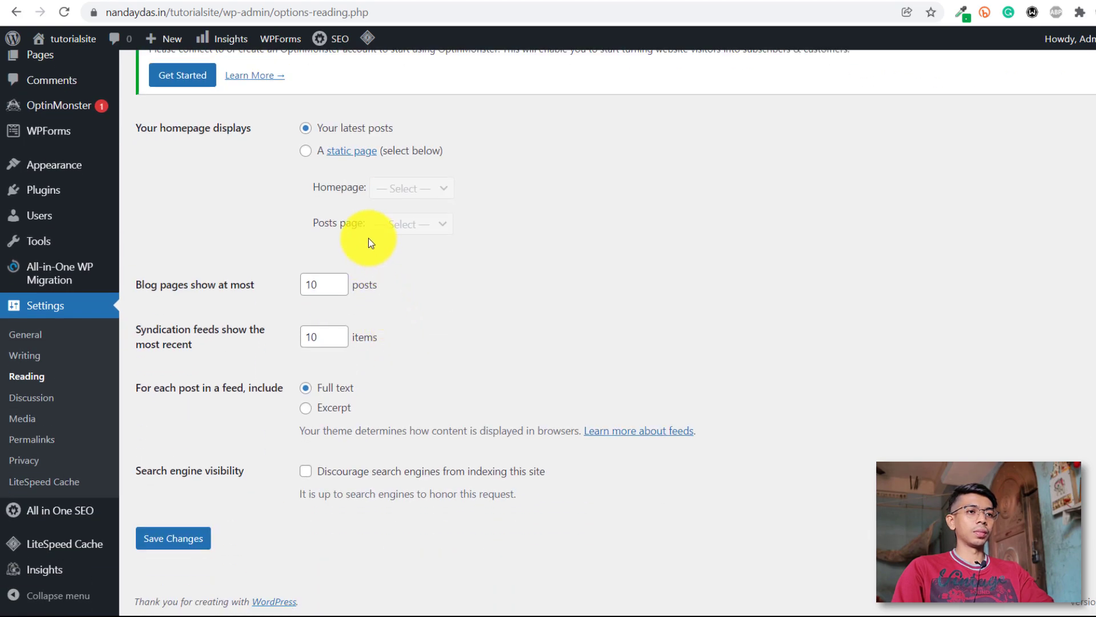
Scroll the Discussion settings down to Avatars, where Show Avatars is enabled.
click(41, 400)
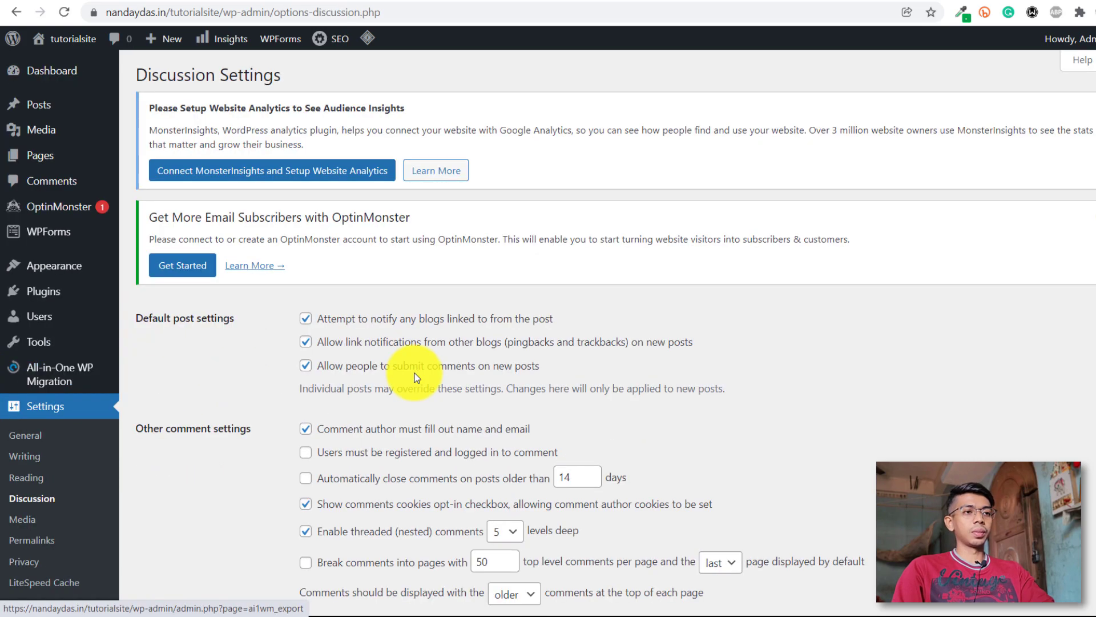
scroll(406, 372, down, 6)
scroll(422, 371, down, 6)
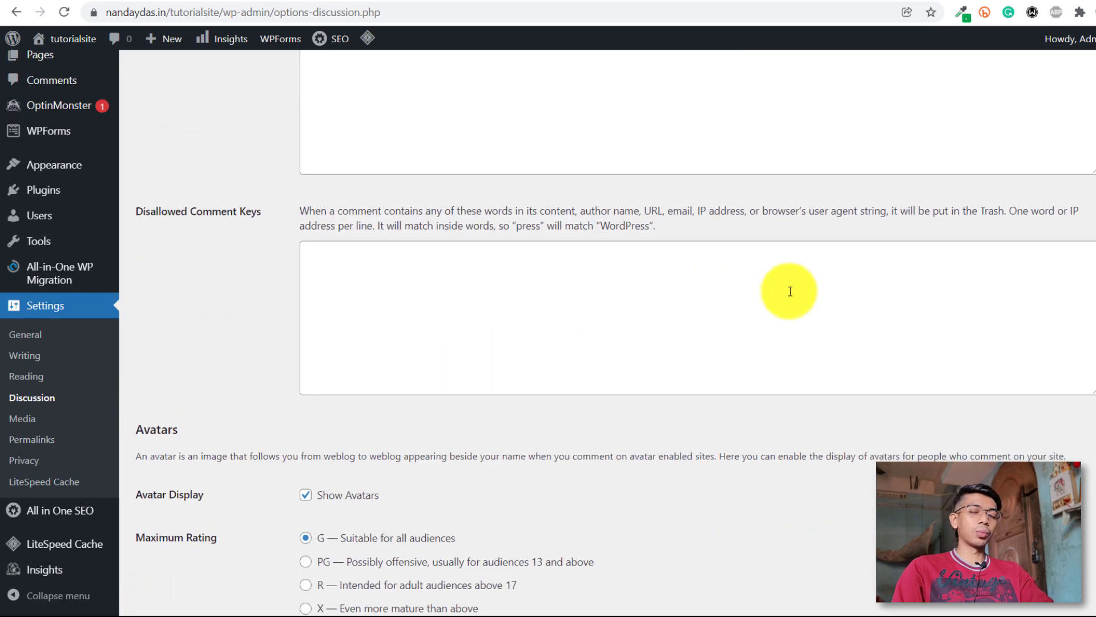
Set the permalink structure to Post name and save the change.
click(40, 443)
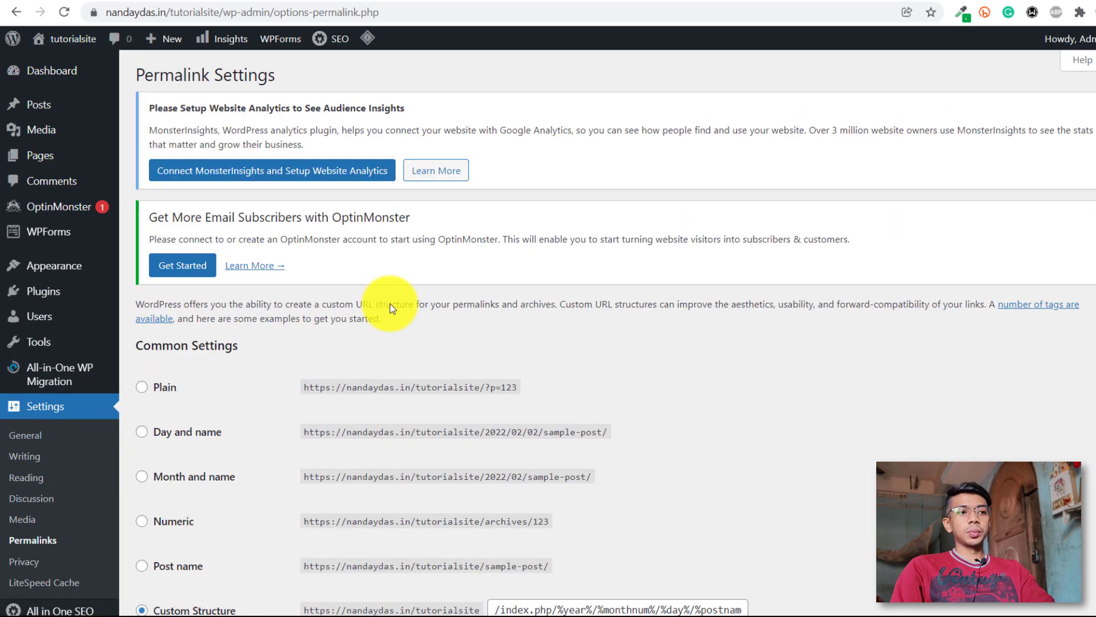
scroll(389, 300, down, 5)
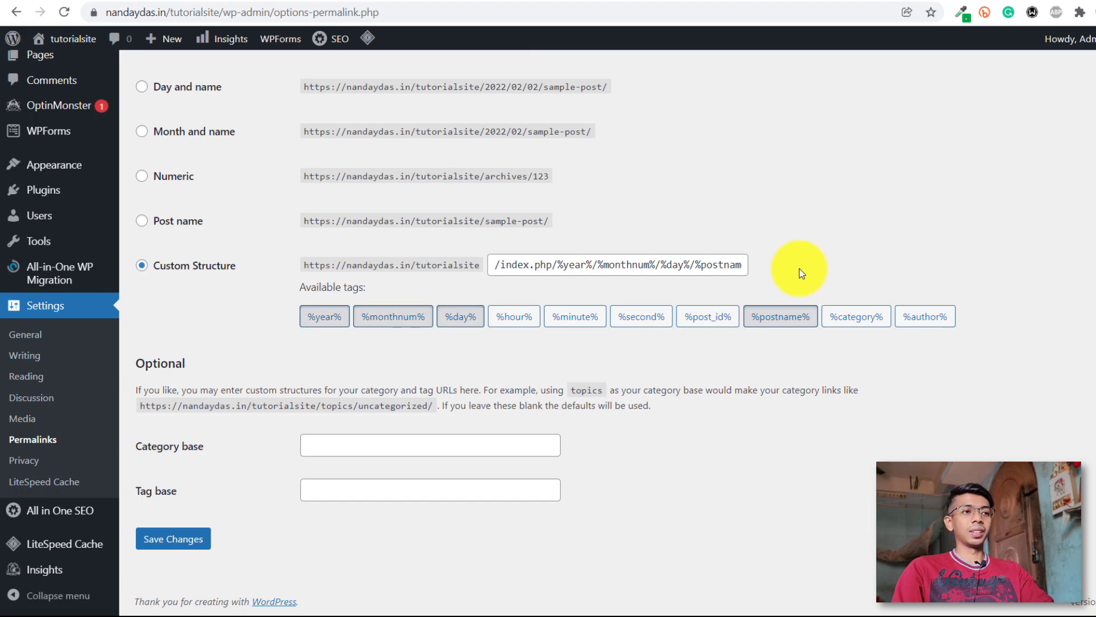
click(159, 228)
click(171, 538)
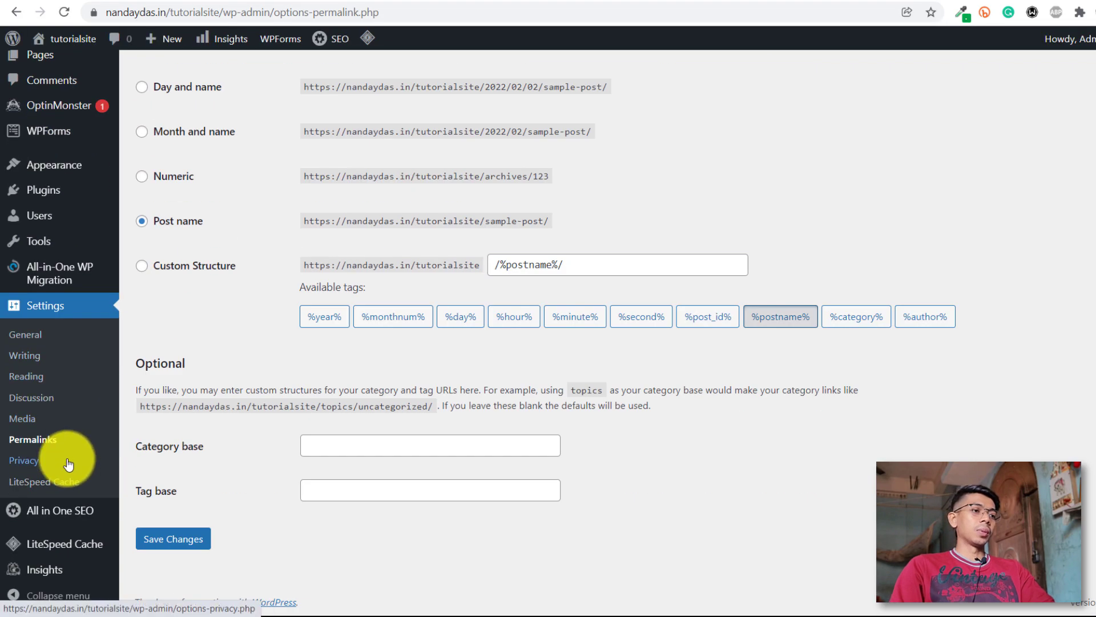
Make Sample Page the privacy policy page, then return to the Posts list.
click(68, 465)
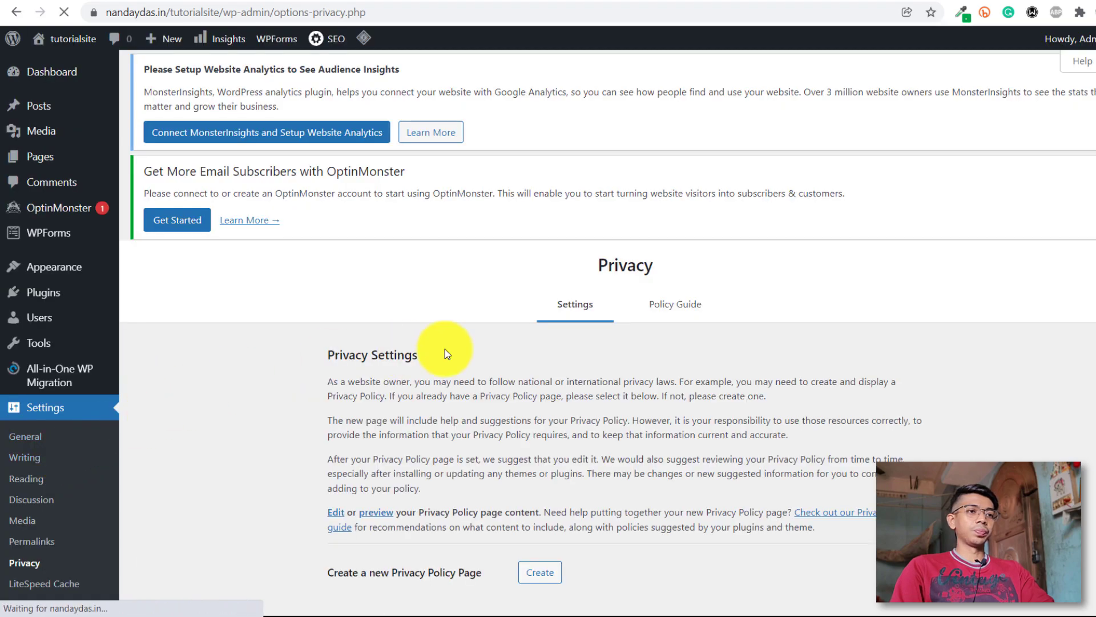
scroll(505, 355, down, 2)
click(580, 529)
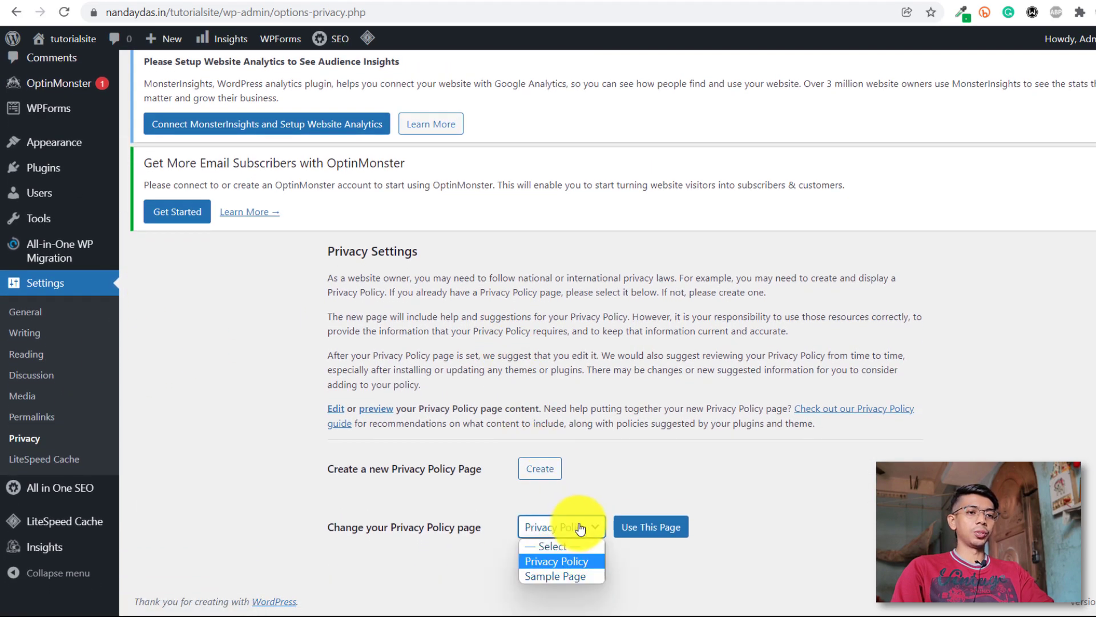
click(568, 572)
click(627, 537)
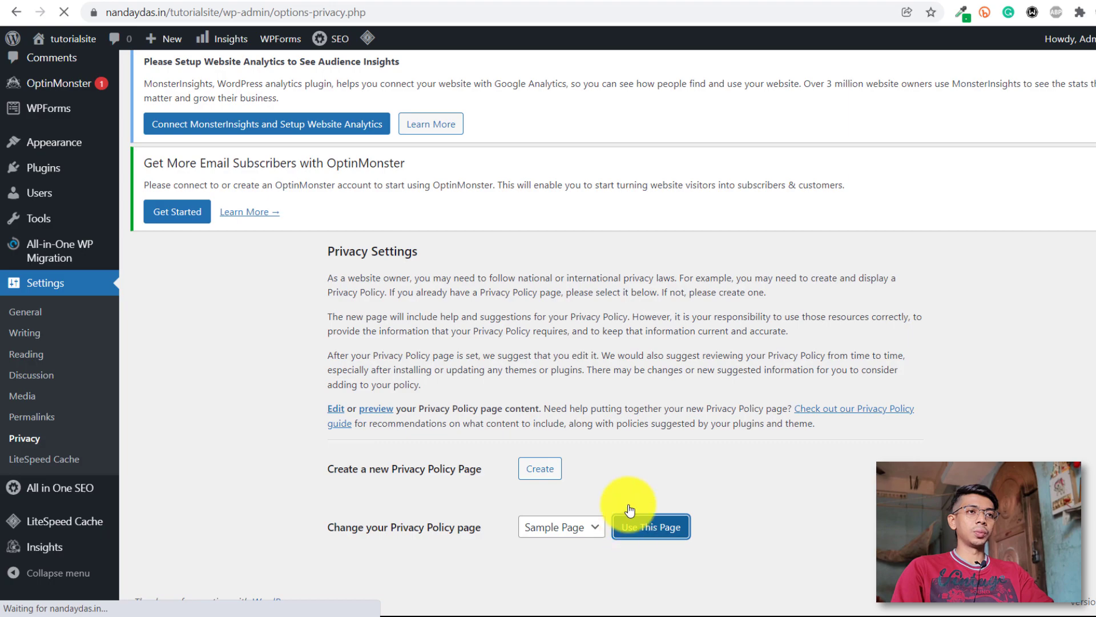
scroll(74, 383, down, 3)
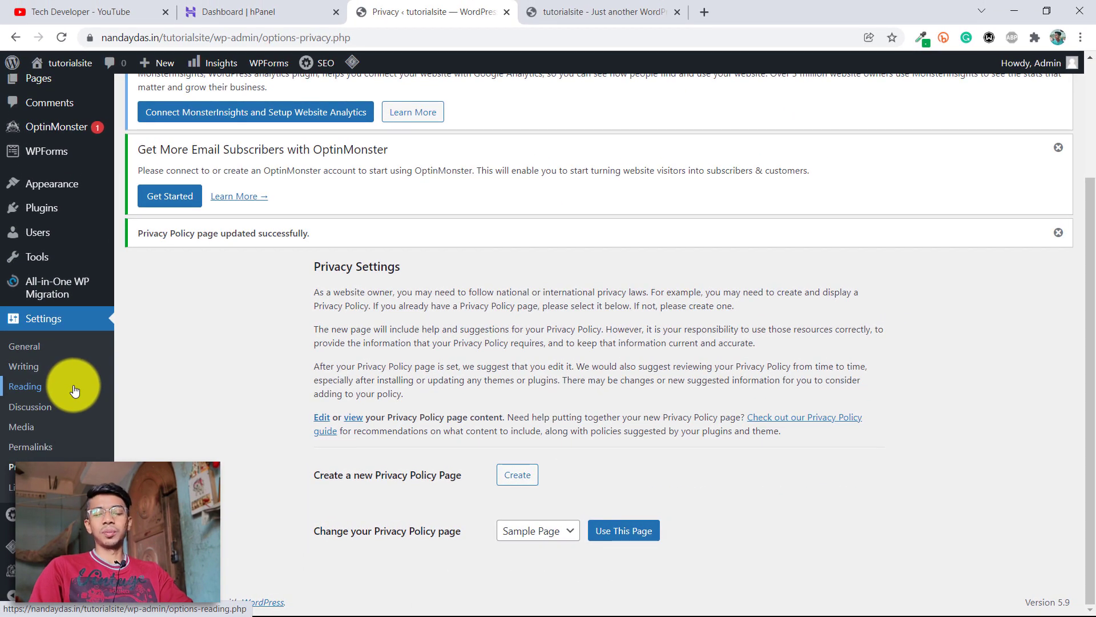
scroll(74, 390, up, 3)
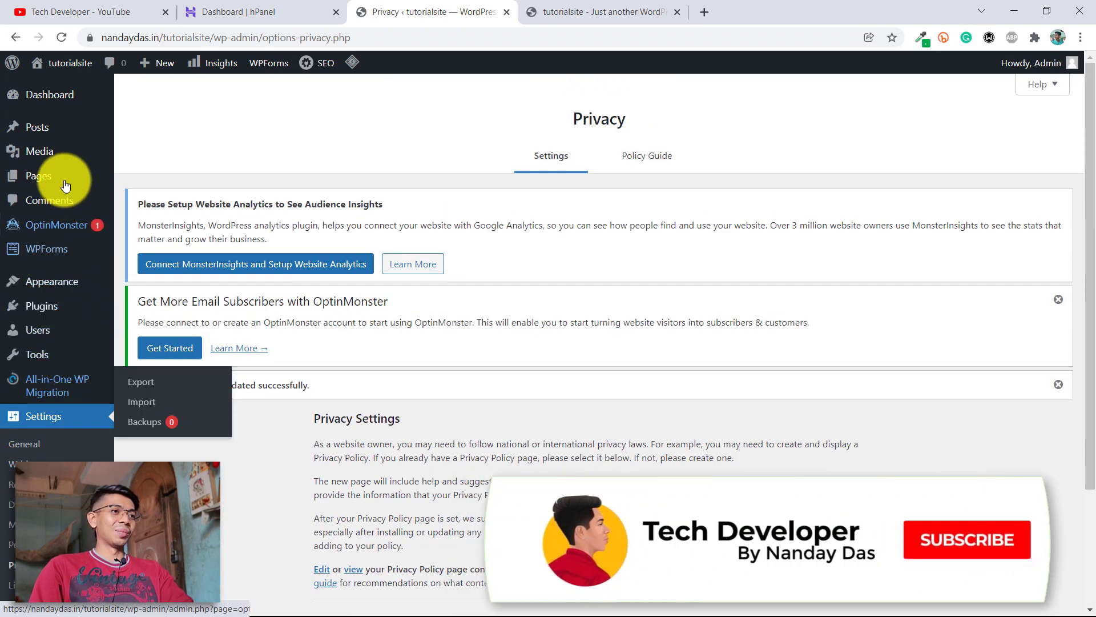
click(66, 132)
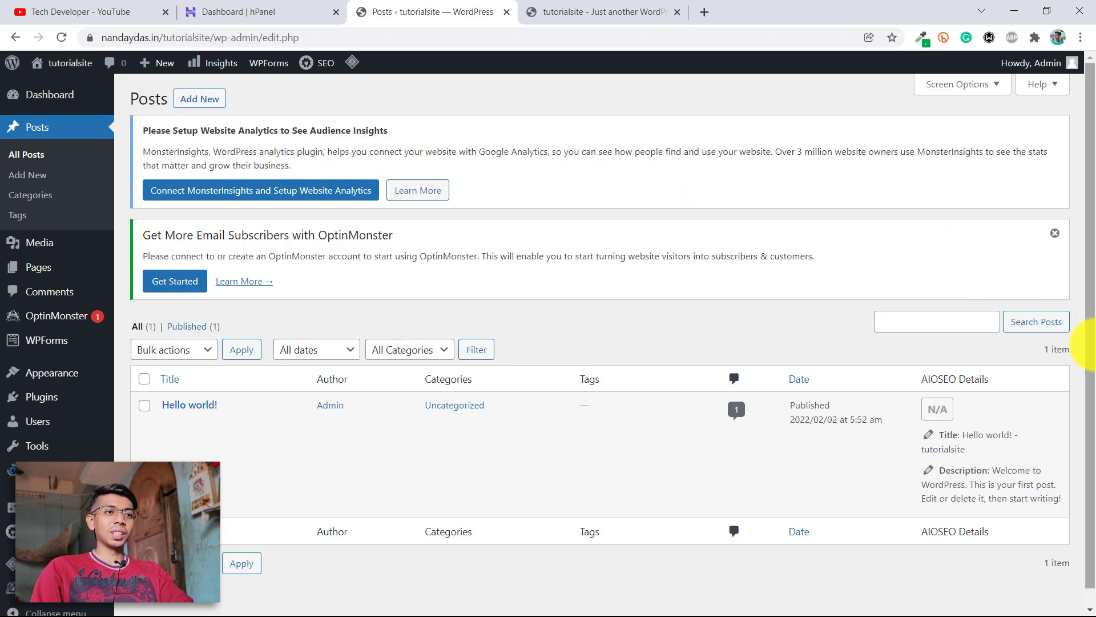
Browse the Tech Developer YouTube channel home, briefly checking the hPanel dashboard.
click(42, 11)
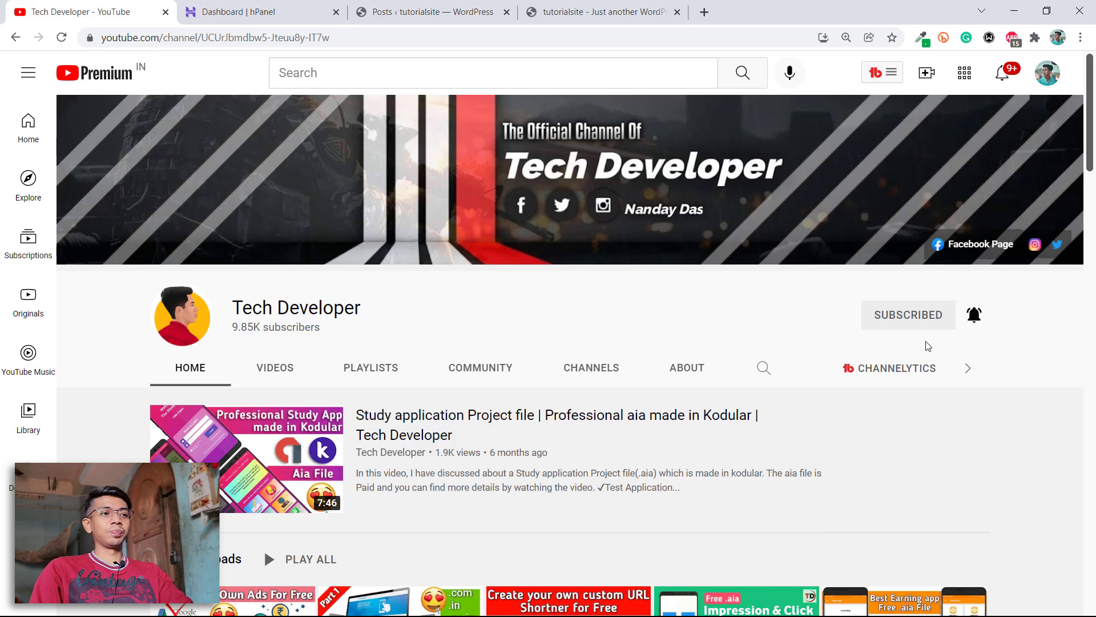
scroll(925, 345, down, 15)
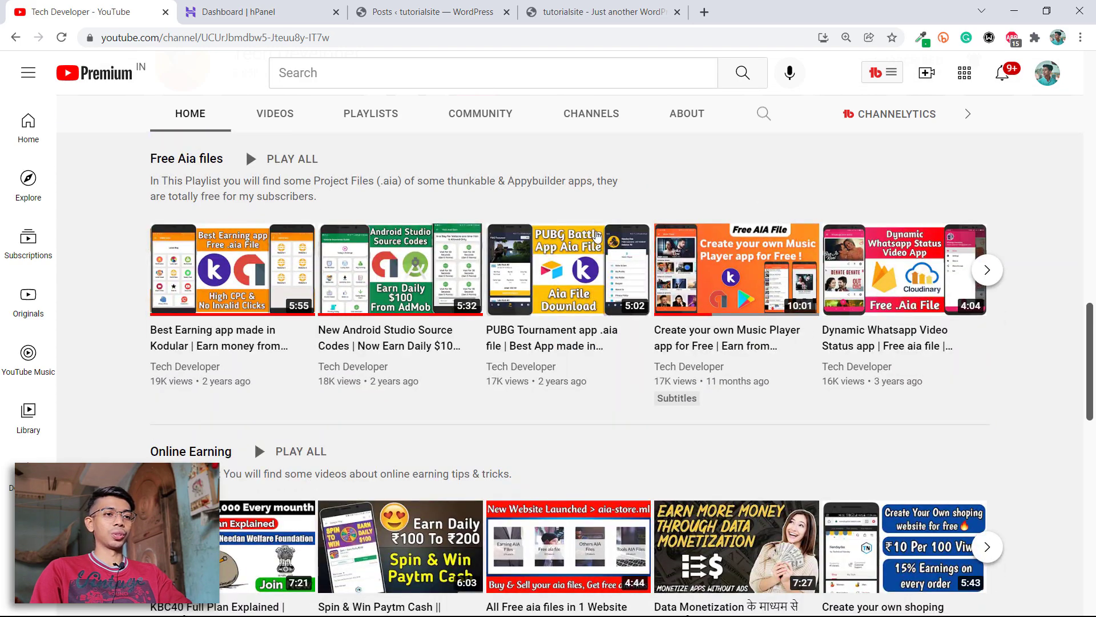
click(238, 11)
scroll(643, 377, up, 6)
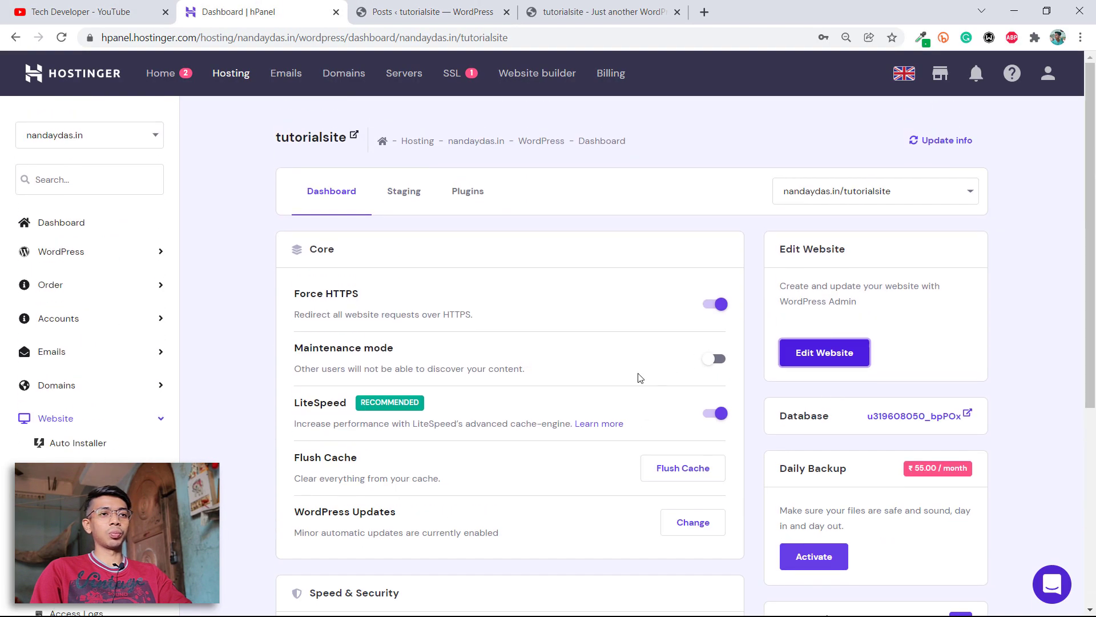
key(ctrl+shift+Tab)
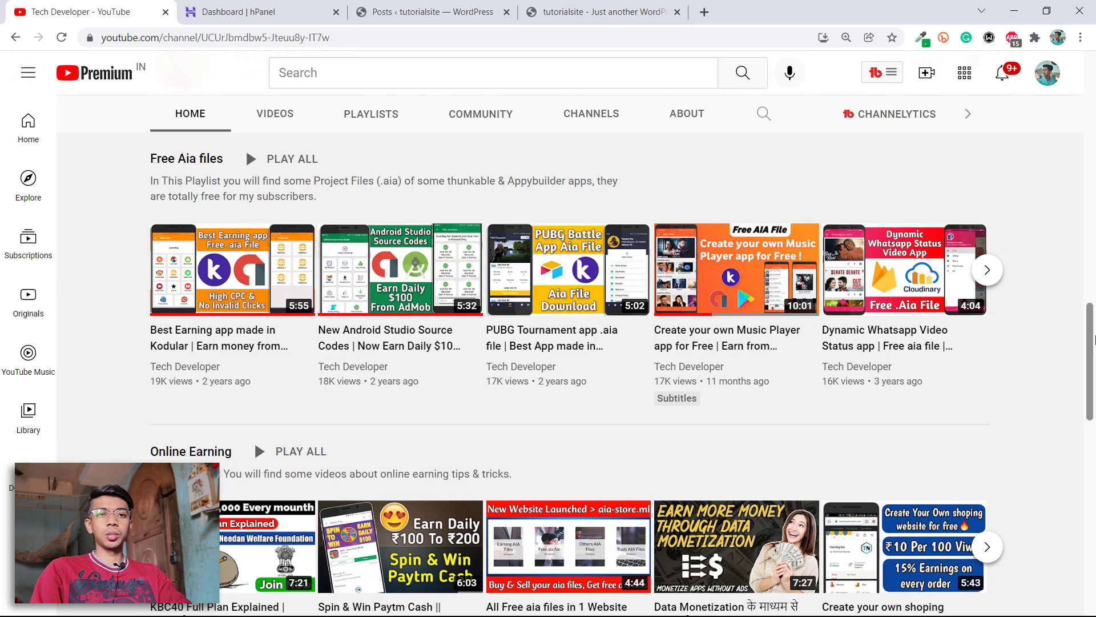
scroll(1075, 351, down, 3)
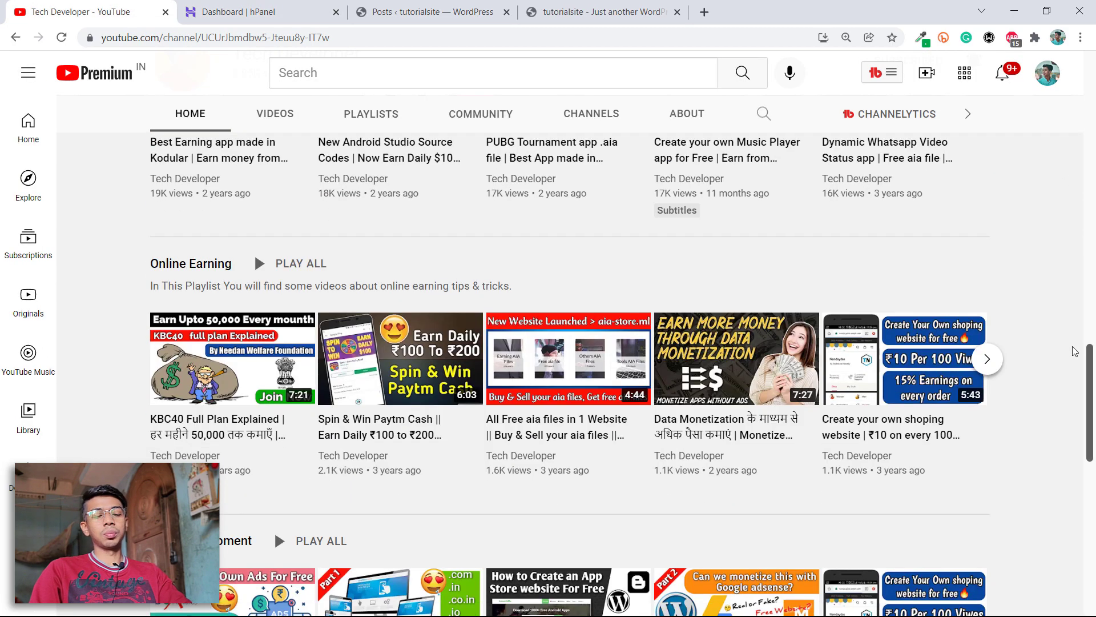